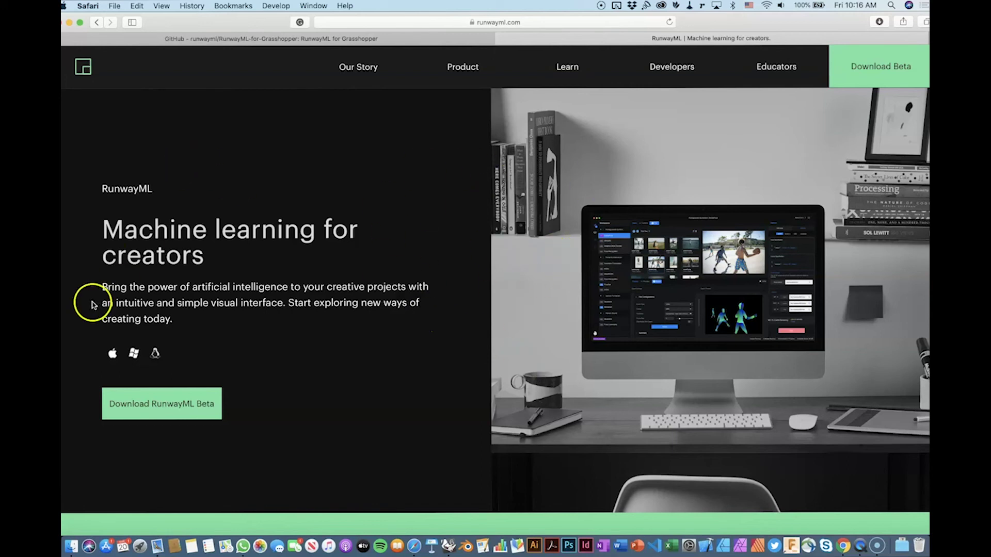
Scroll the RunwayML homepage and go to Runway's GitHub page from the Developers menu.
scroll(420, 356, "down", 10)
scroll(420, 356, "up", 9)
scroll(421, 357, "down", 7)
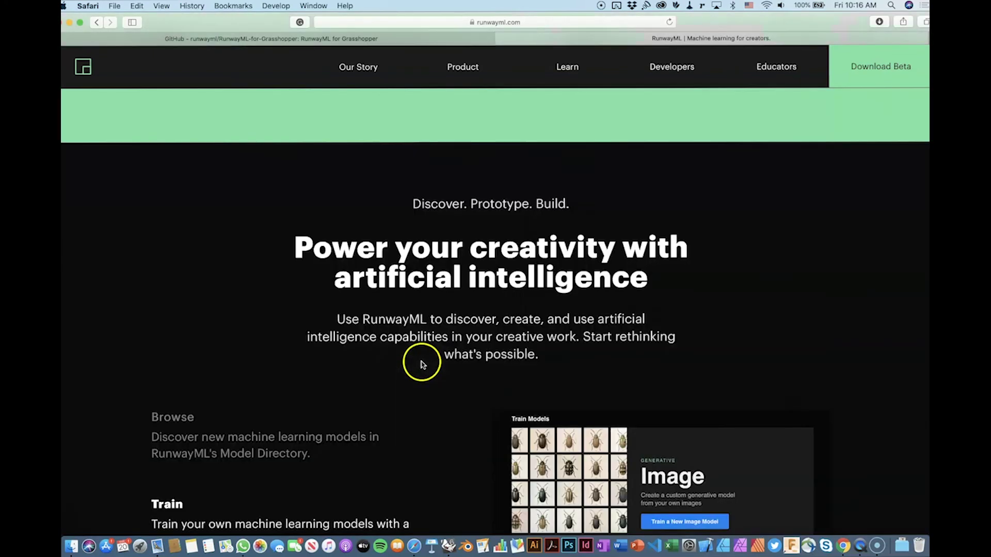
scroll(420, 361, "up", 10)
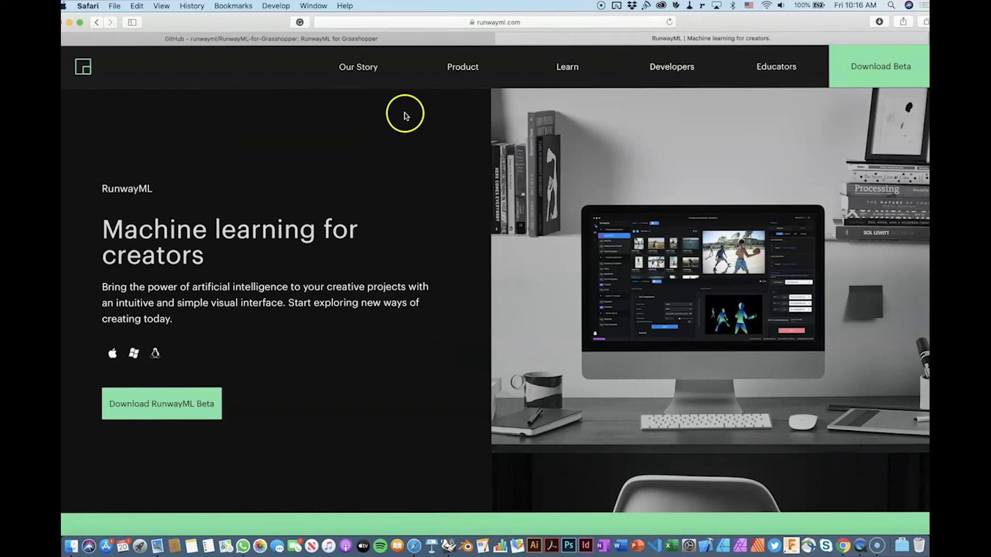
mouse_move(666, 66)
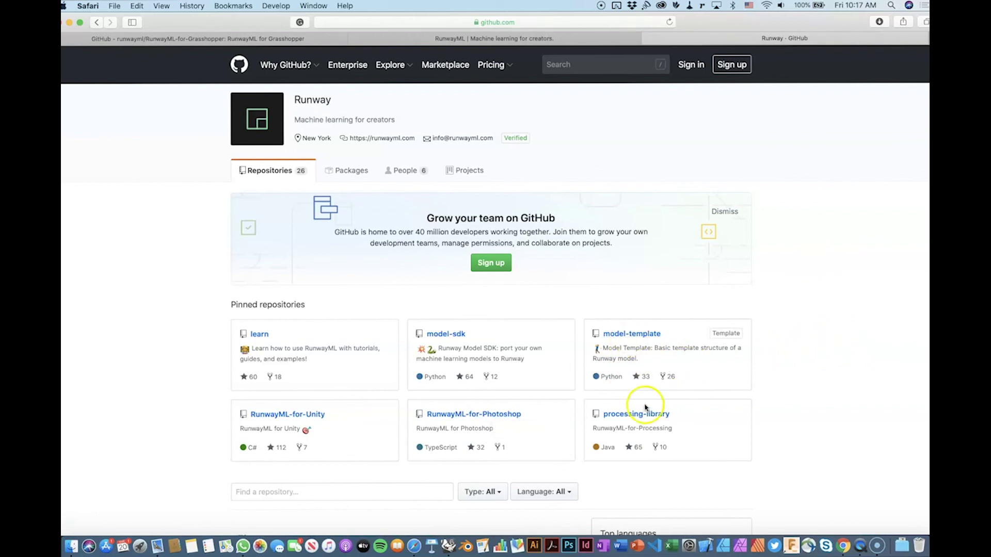
Find and open the RunwayML-for-Grasshopper repository in Runway's GitHub organization.
scroll(819, 416, "down", 7)
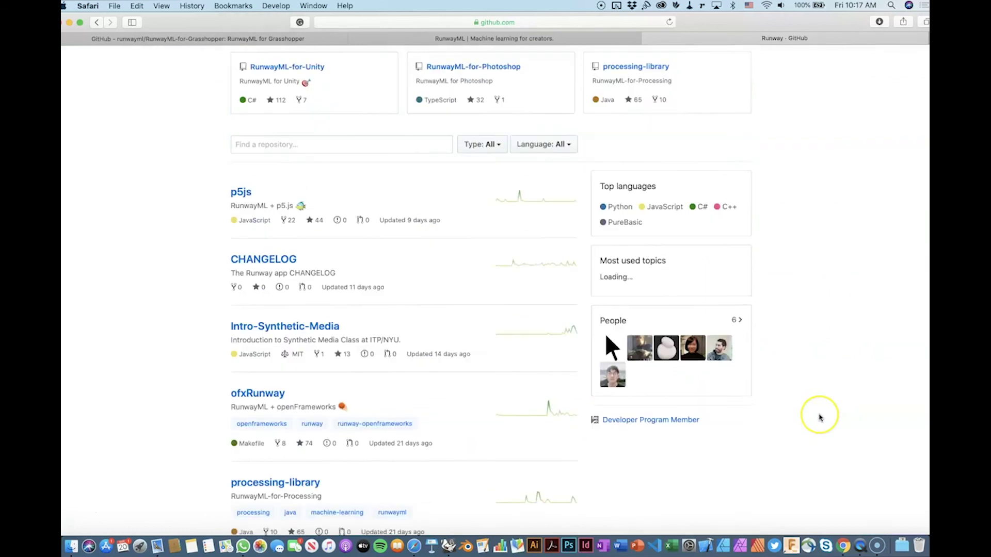
scroll(821, 417, "down", 5)
scroll(821, 417, "up", 4)
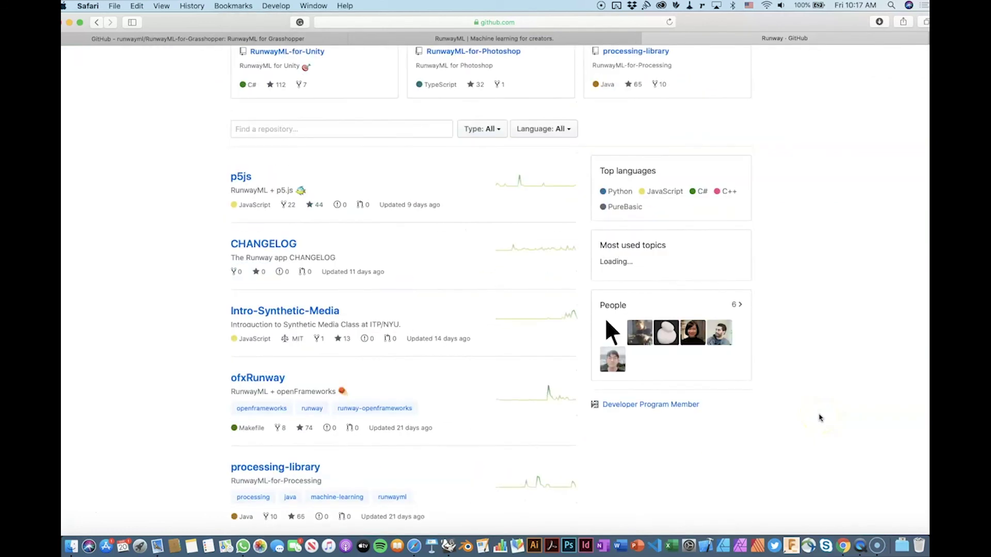
scroll(820, 417, "down", 3)
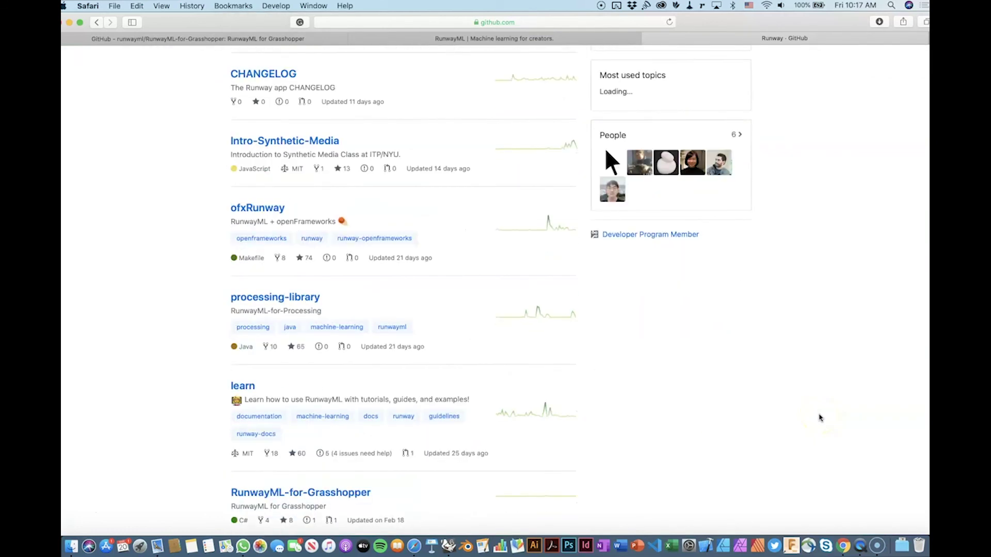
scroll(819, 415, "down", 4)
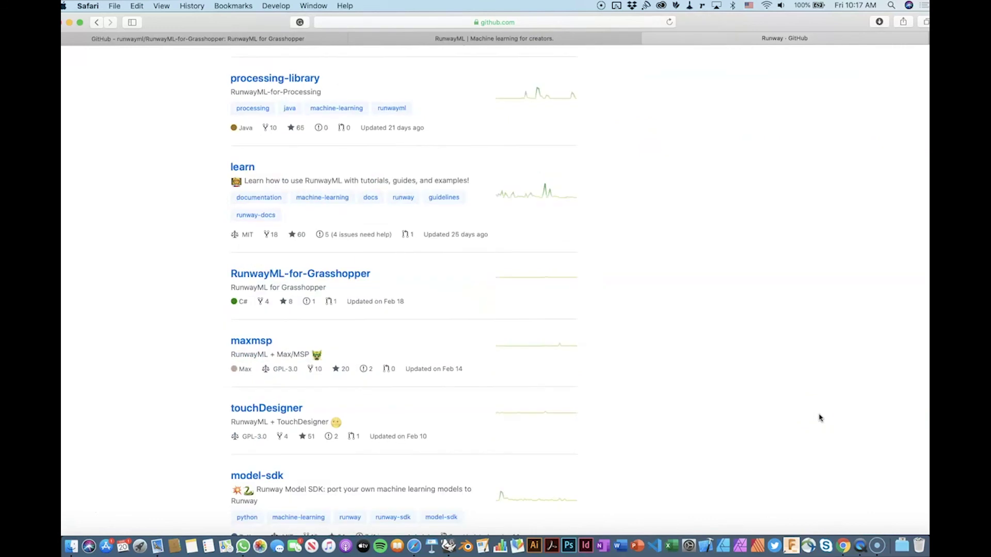
left_click(324, 277)
Download the RunwayML-for-Grasshopper repository as a ZIP via Clone or download.
scroll(723, 299, "down", 2)
scroll(784, 342, "down", 3)
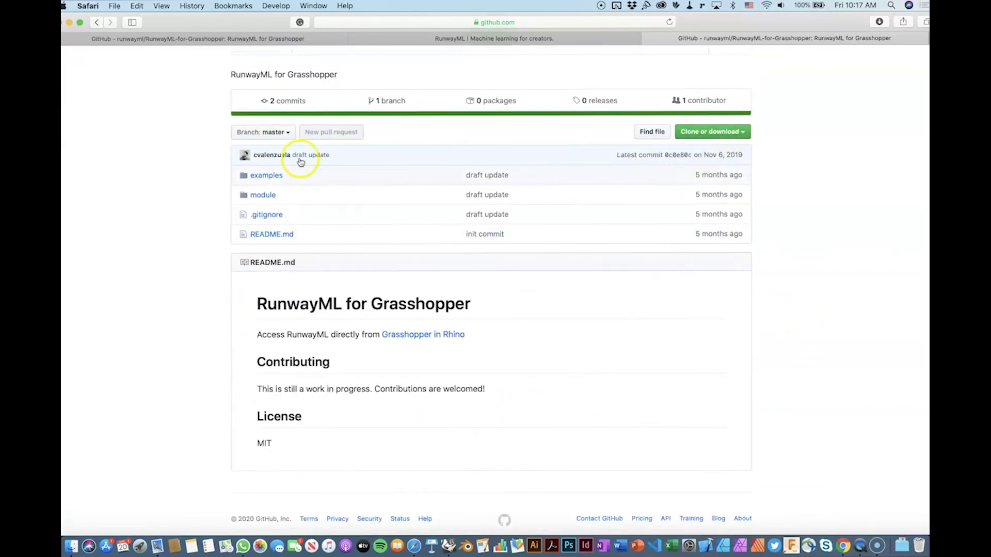
left_click(735, 133)
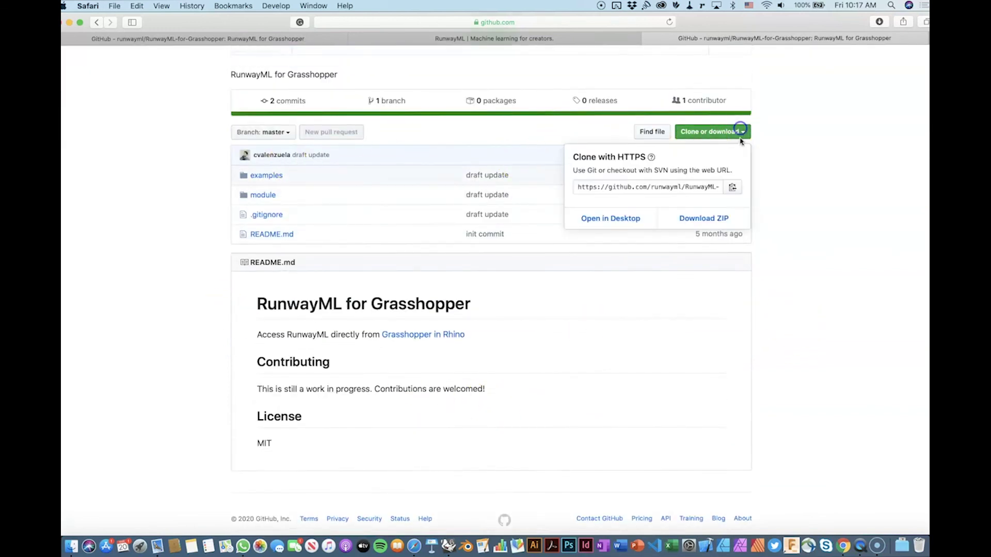
left_click(737, 133)
left_click(739, 136)
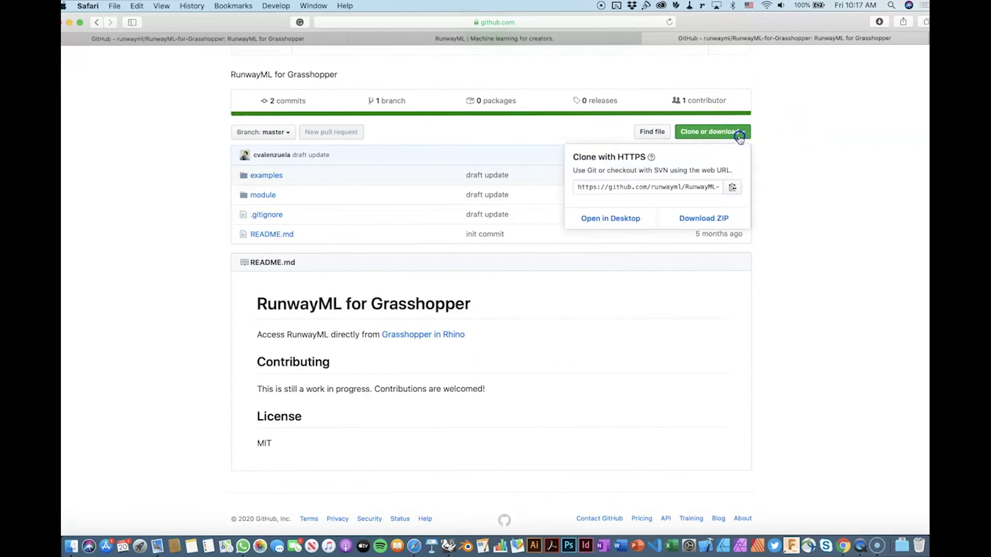
left_click(710, 222)
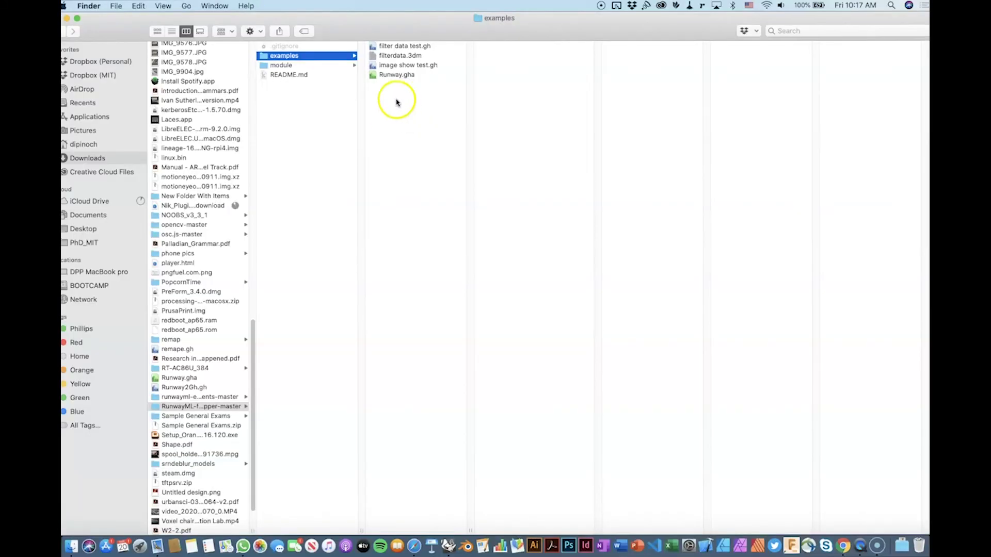
Show the RunwayML-for-Grasshopper-master folder as large icons and open the examples folder.
left_click(199, 407)
left_click(159, 32)
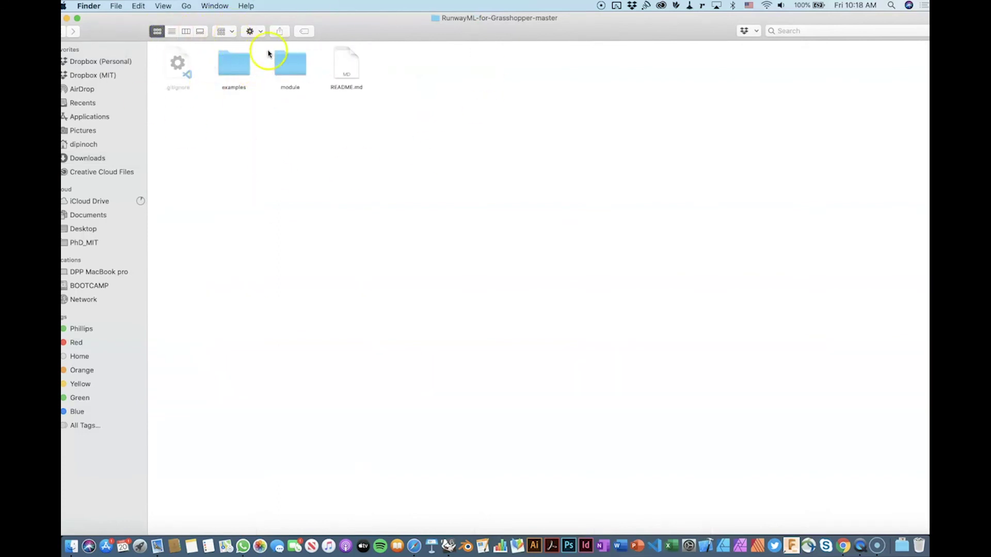
left_click(344, 61)
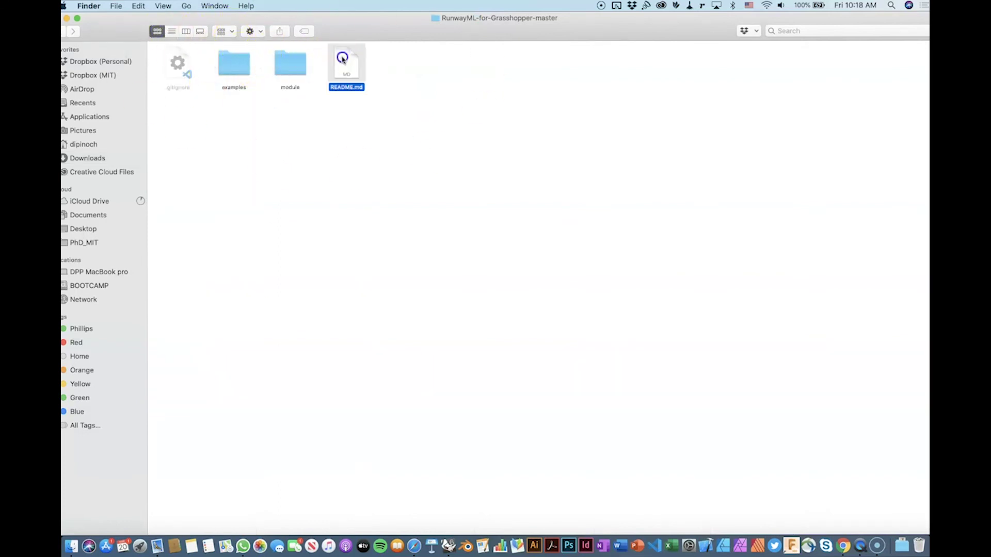
left_click(238, 68)
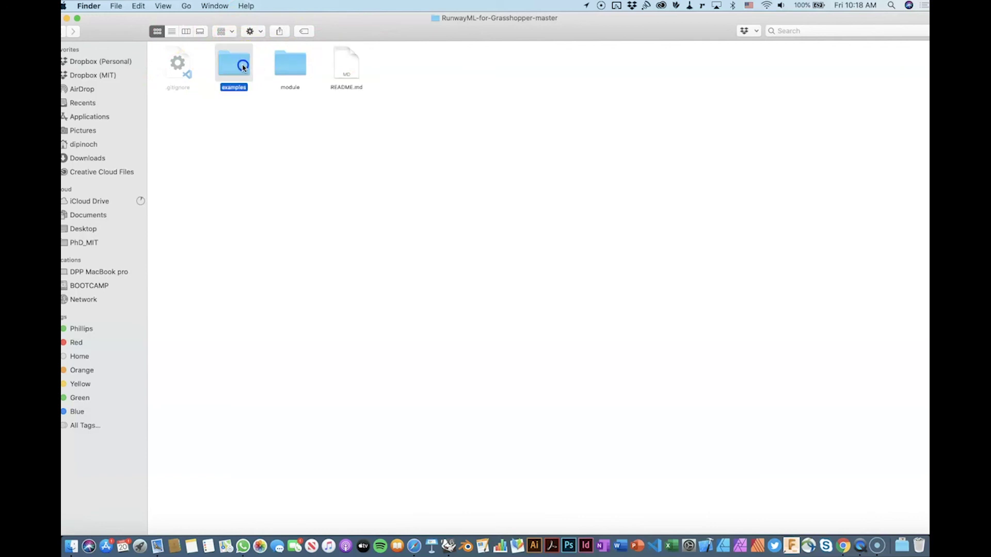
double_click(240, 67)
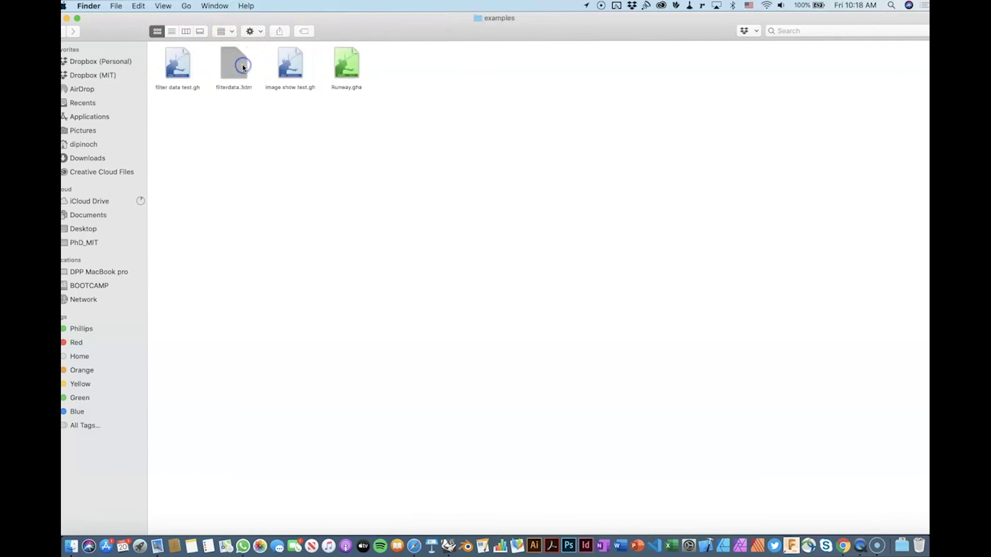
Browse the module folder's contents, including the Runway.sln solution file.
left_click(61, 31)
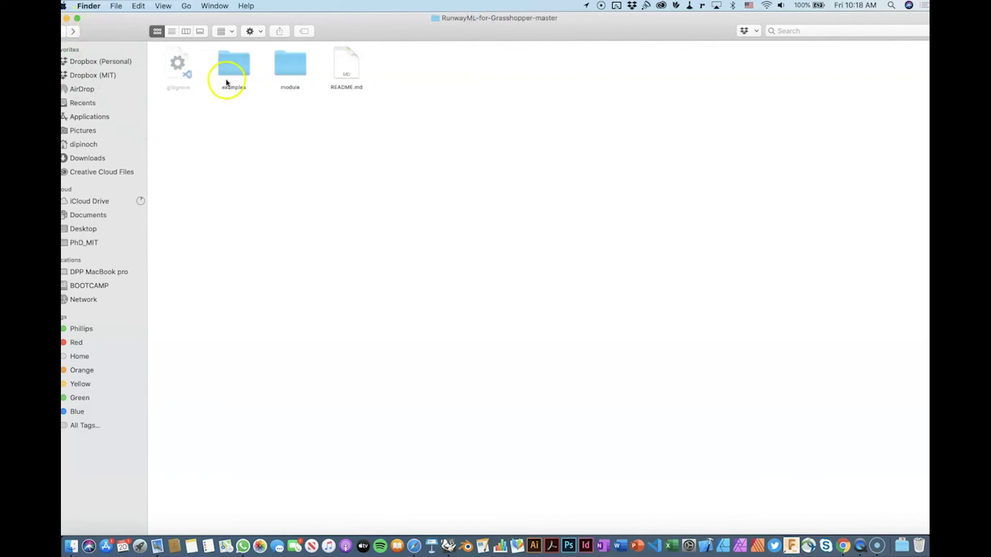
double_click(287, 63)
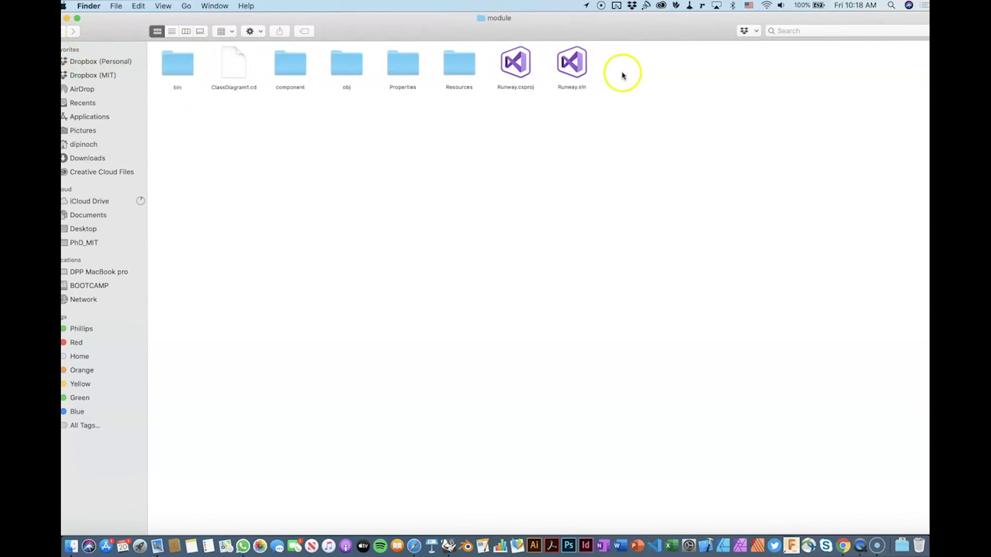
left_click(571, 84)
left_click(316, 97)
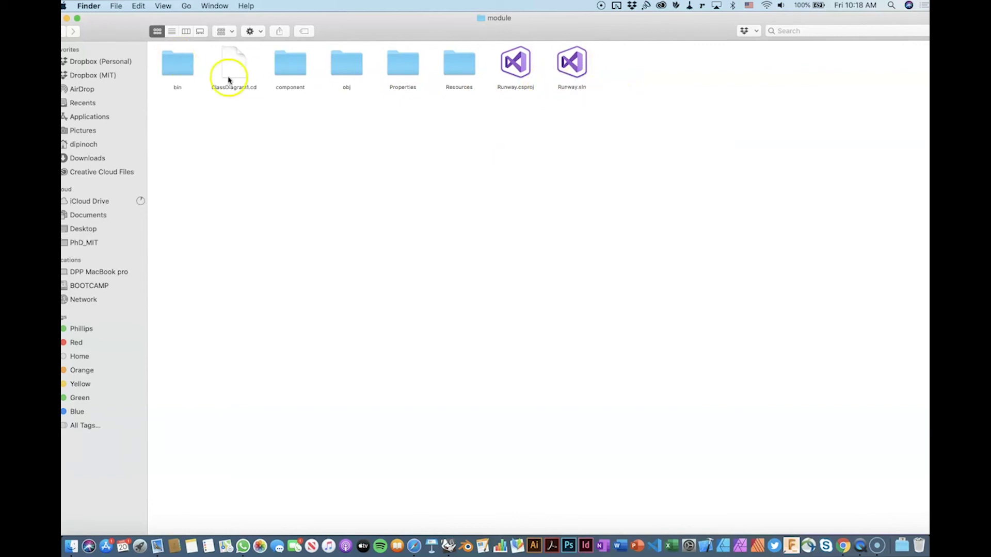
left_click(64, 31)
double_click(289, 72)
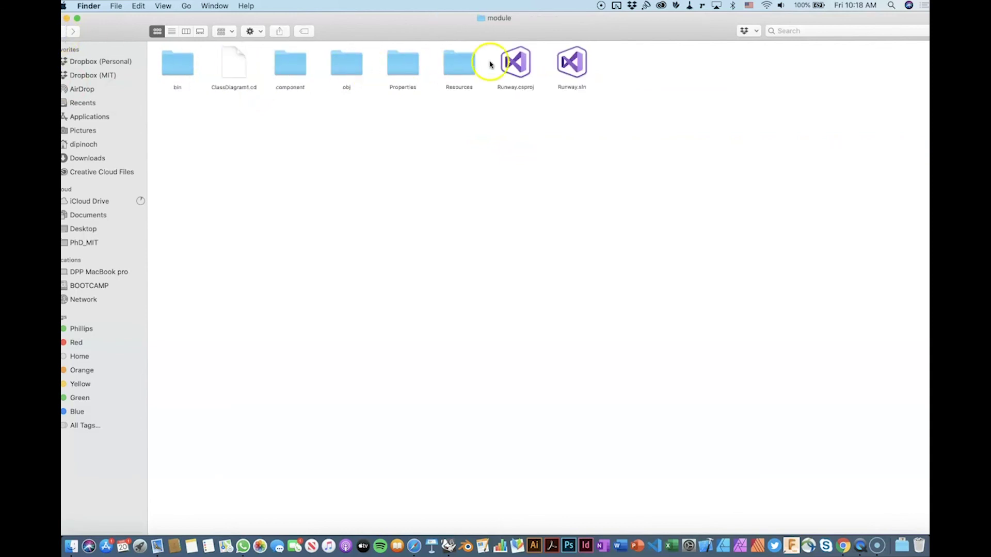
Return to the examples folder and select the Runway.gha plugin.
left_click(64, 31)
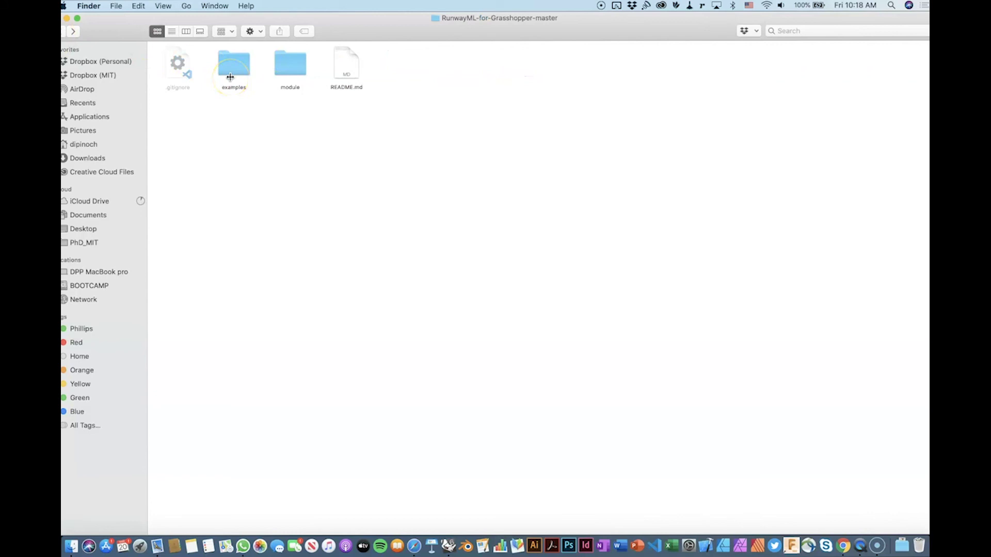
double_click(297, 62)
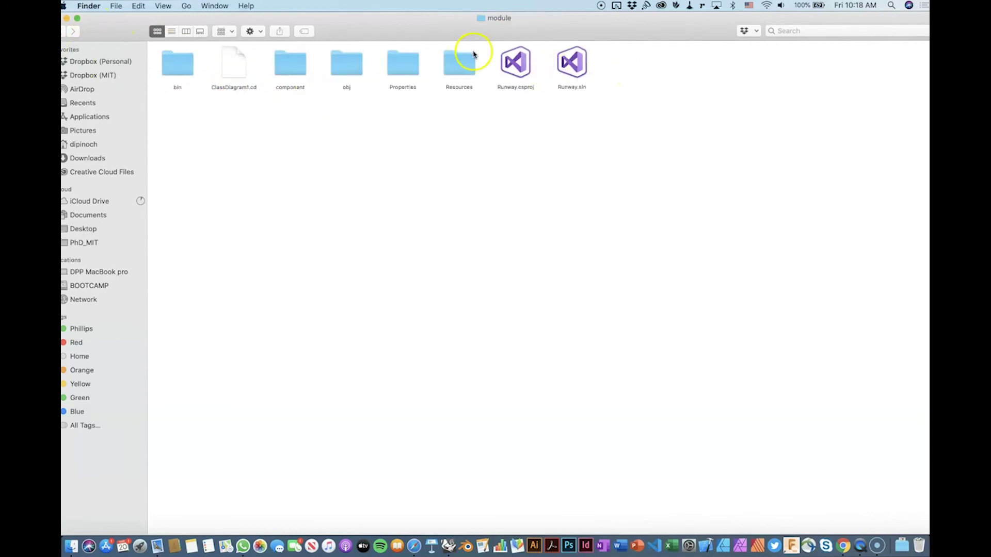
left_click(62, 30)
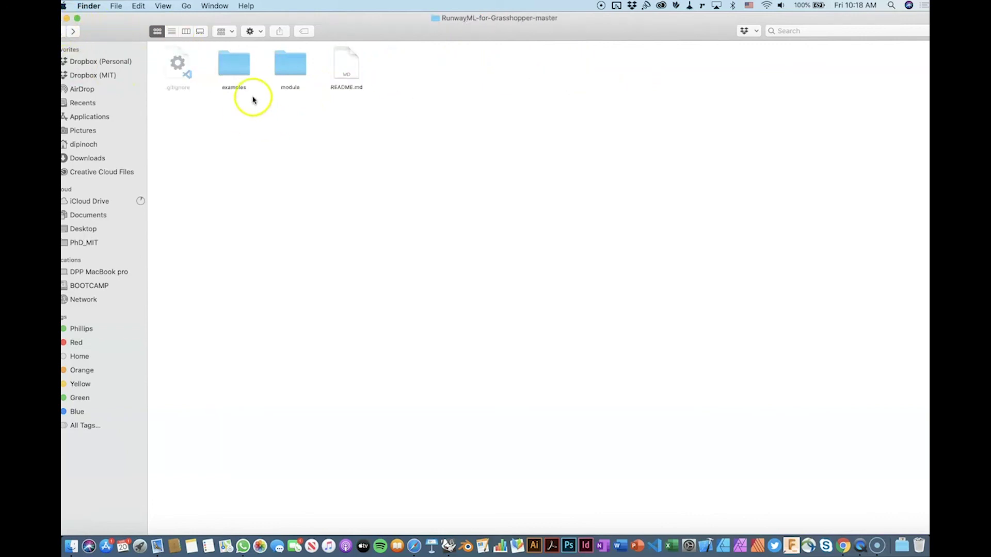
double_click(233, 68)
left_click(355, 71)
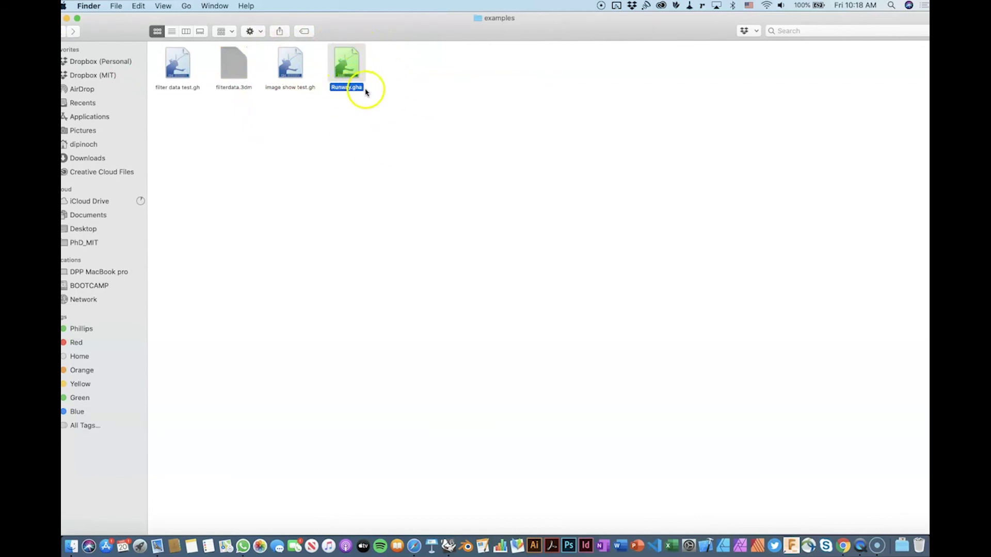
Bring Rhinoceros to the front and reposition the Grasshopper window.
left_click(443, 545)
left_click_drag(366, 16, 490, 27)
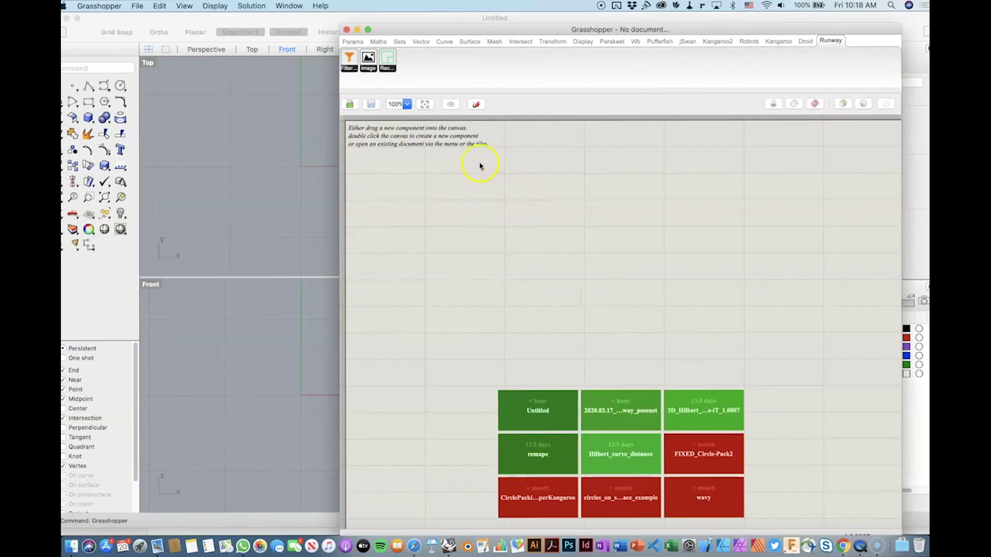
left_click_drag(412, 32, 386, 12)
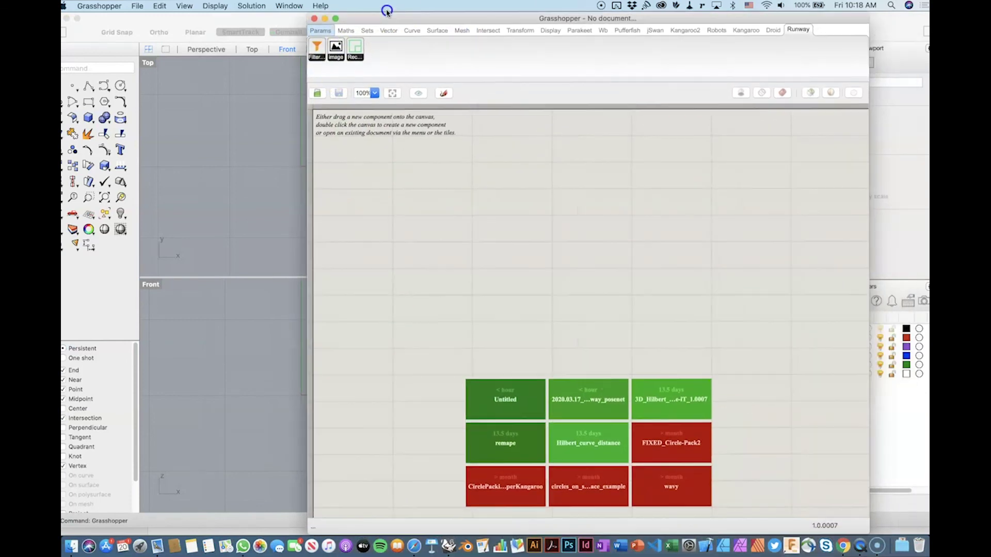
Look through Grasshopper's File menu and Preferences settings, then close them.
left_click(138, 7)
mouse_move(89, 7)
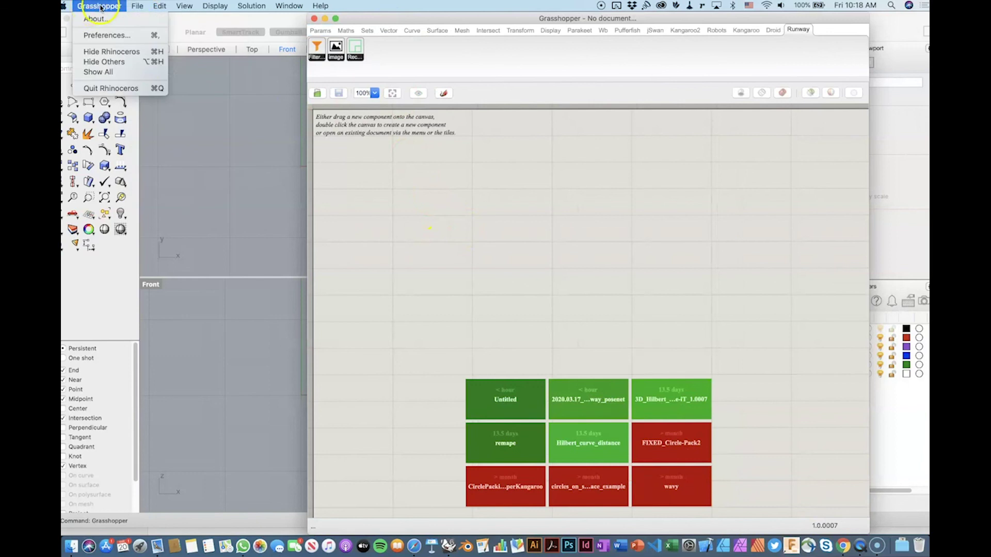
left_click(529, 227)
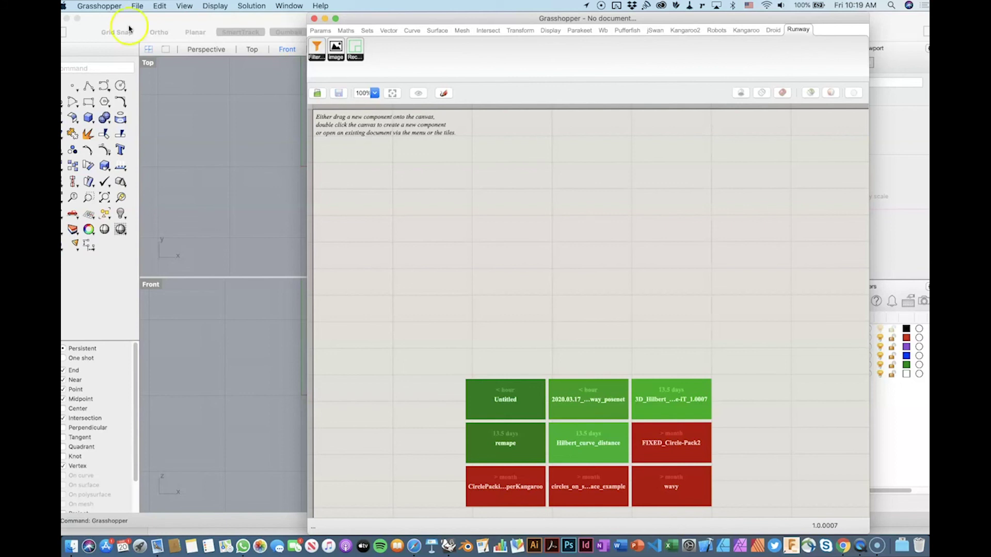
left_click(98, 8)
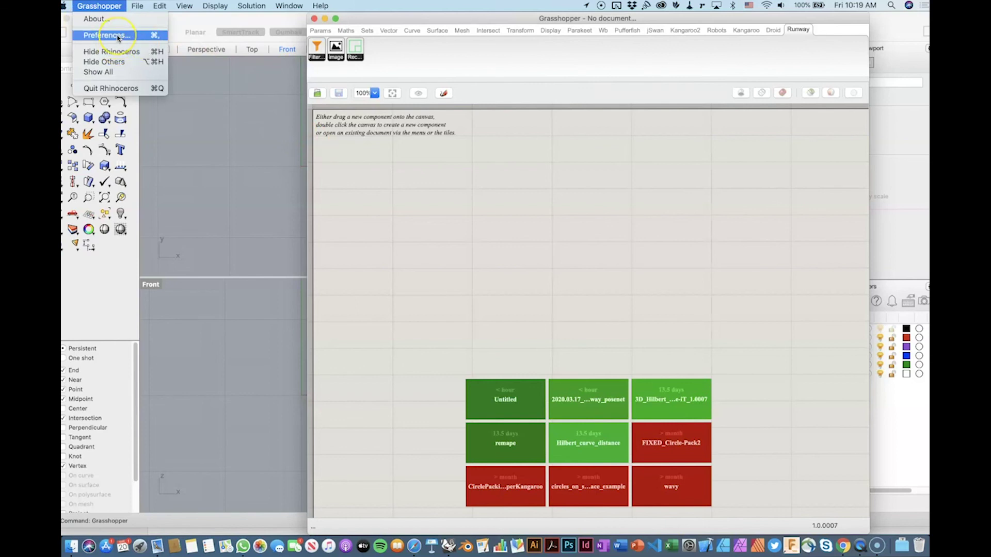
left_click(118, 37)
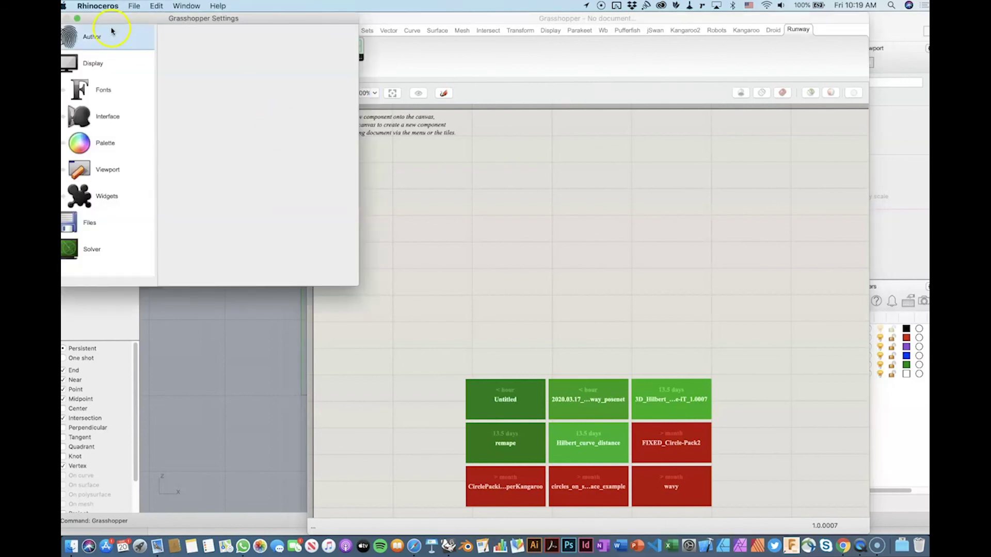
left_click(62, 17)
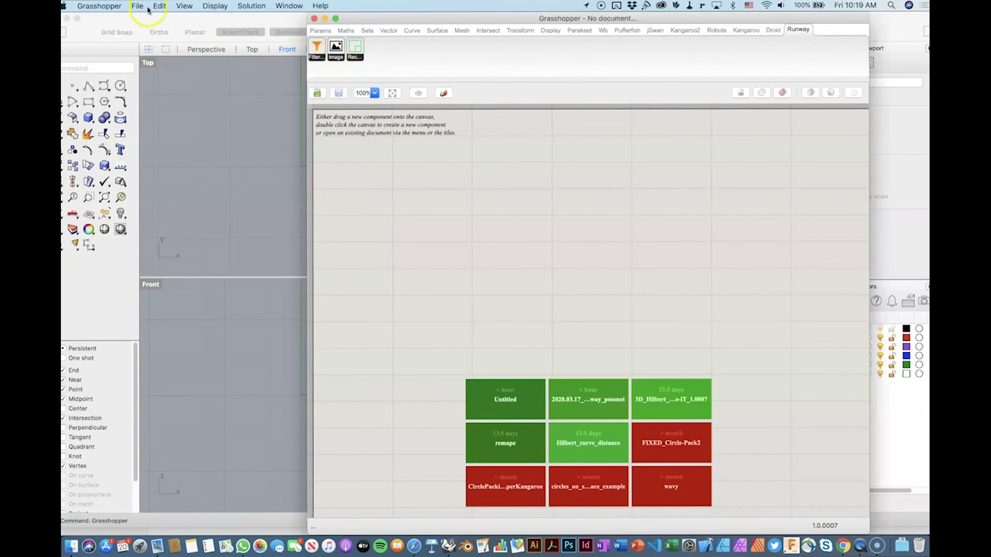
Open Grasshopper's Components Folder through File > Special Folders.
left_click(137, 6)
mouse_move(196, 165)
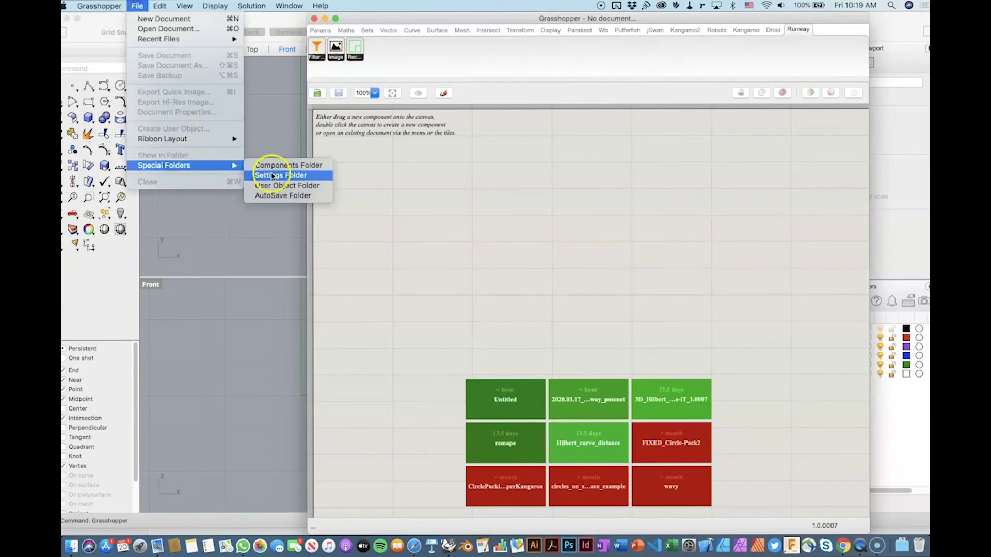
left_click(283, 165)
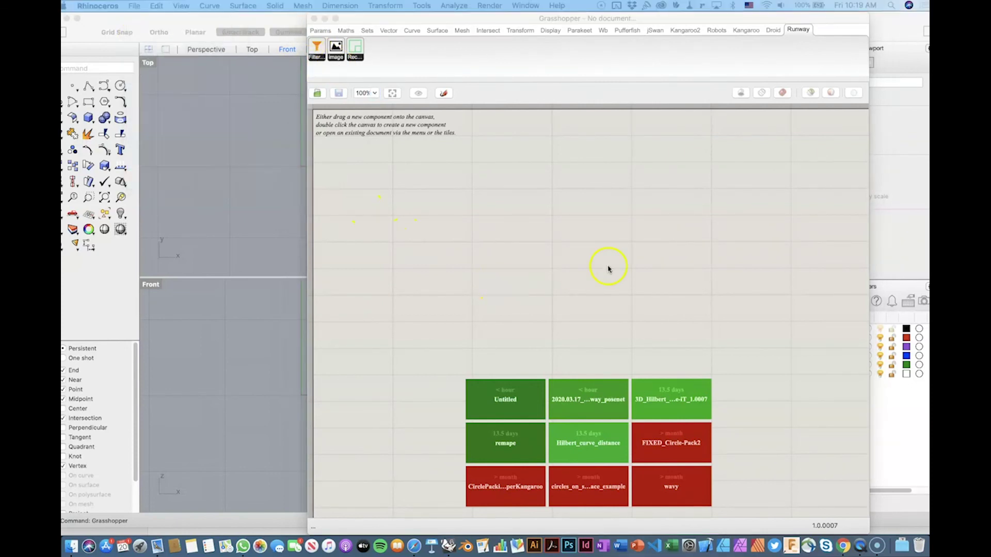
Show the Libraries folder as a list and confirm Runway.gha is in it.
left_click_drag(166, 93, 137, 129)
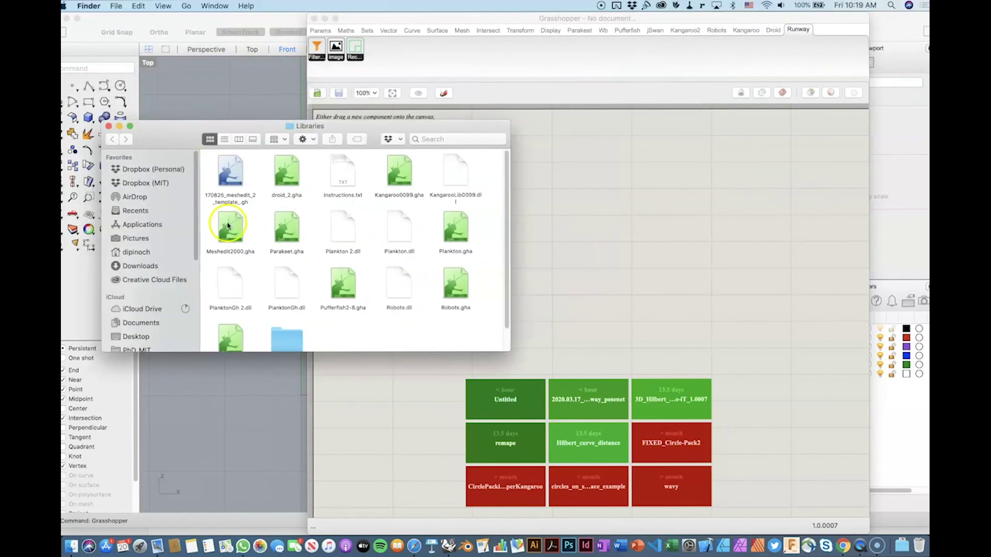
scroll(247, 155, "down", 3)
left_click(227, 139)
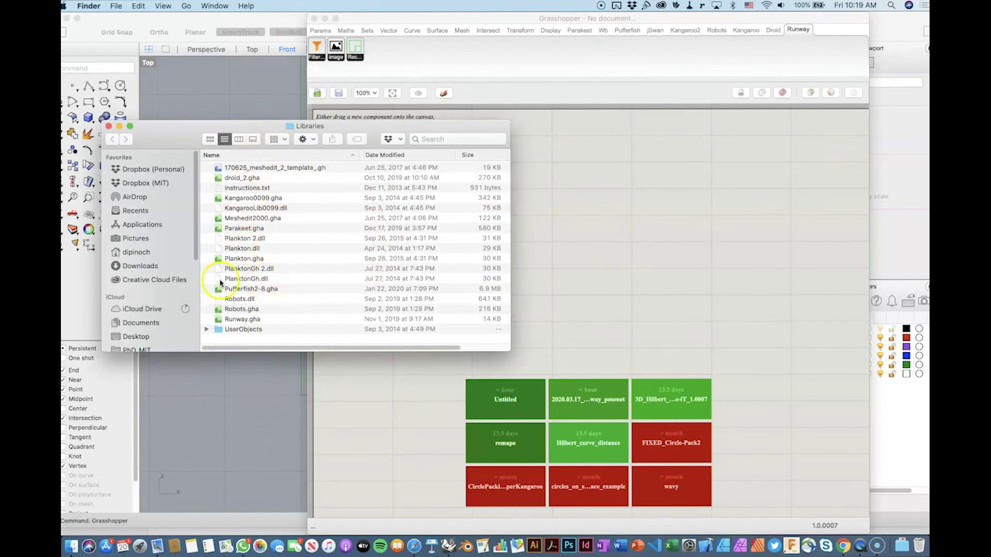
left_click(240, 319)
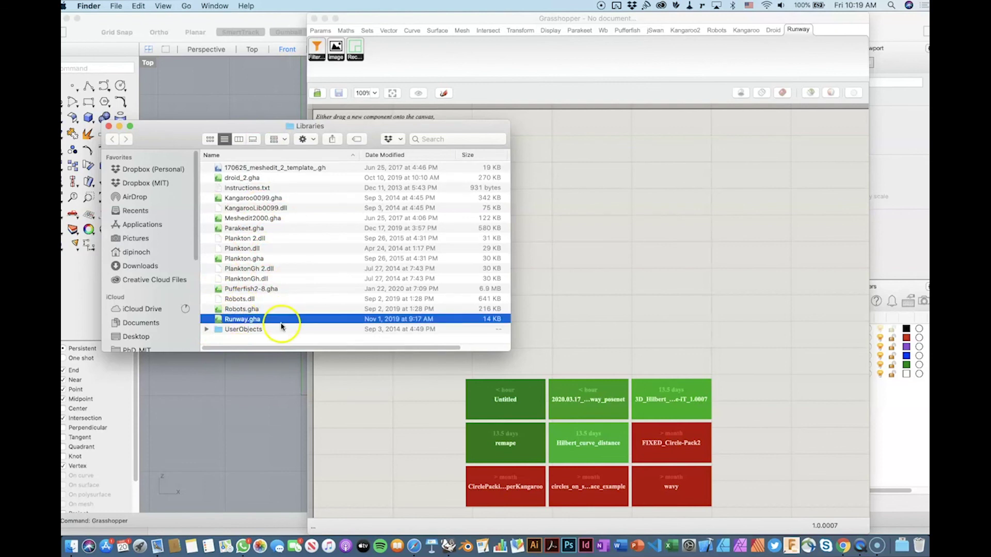
right_click(243, 324)
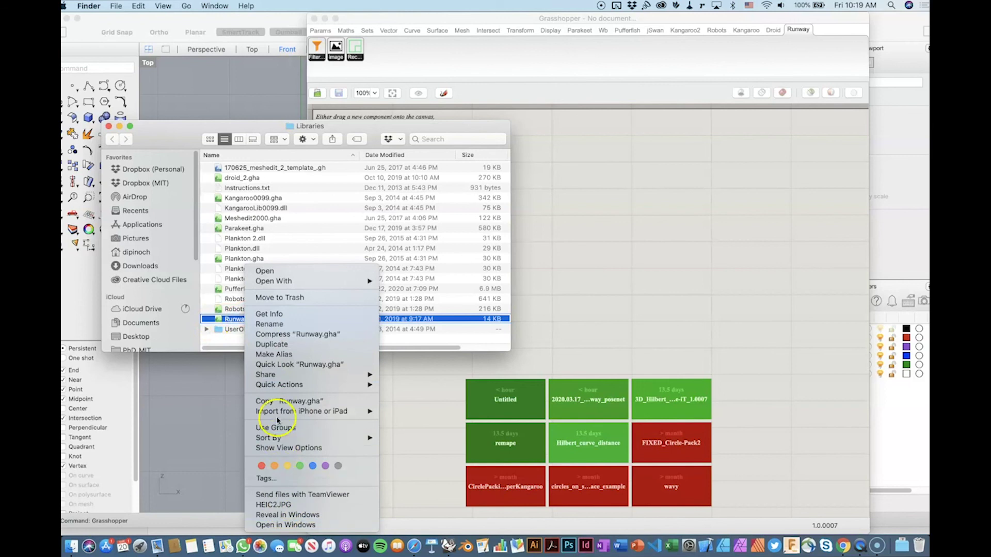
left_click(231, 123)
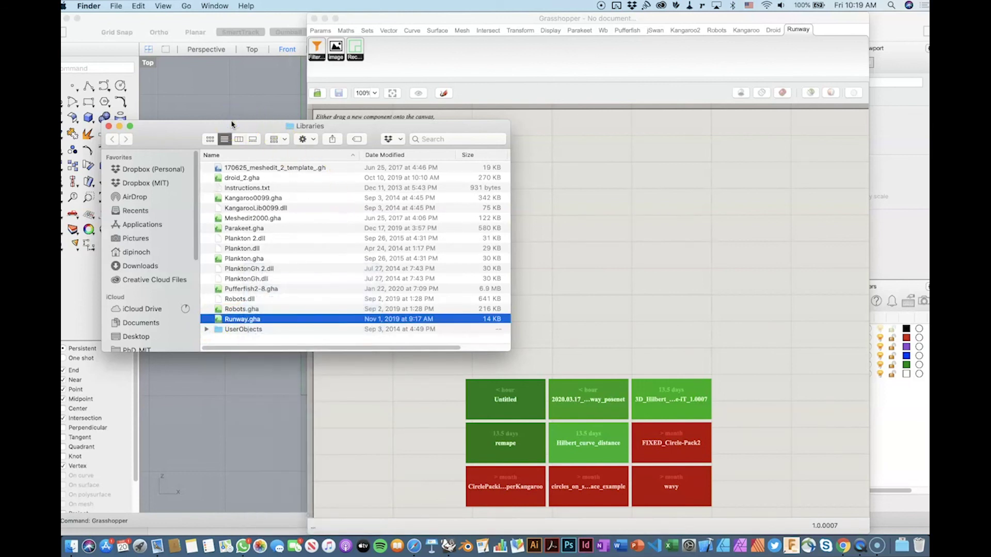
Quit WhatsApp from the Dock and close the Libraries window.
right_click(245, 540)
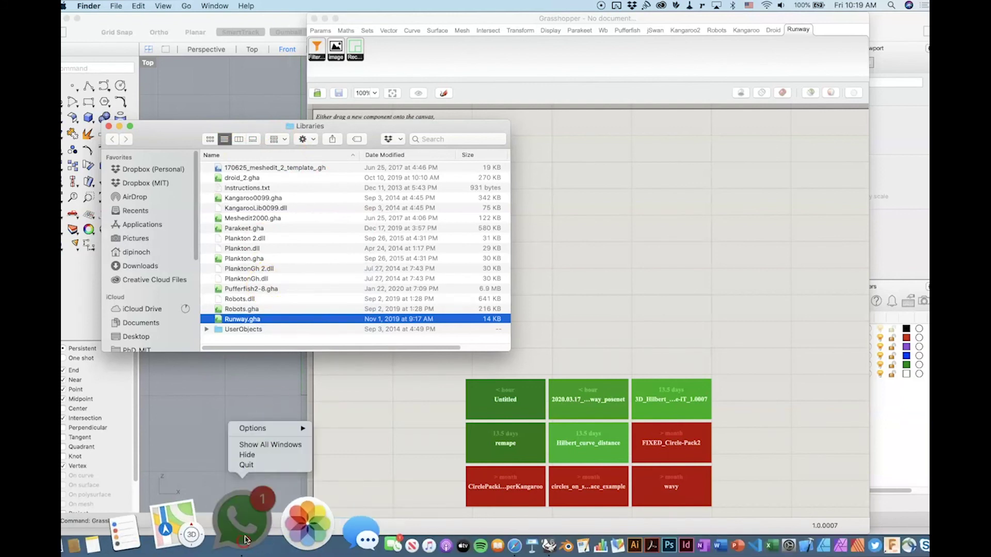
left_click(252, 465)
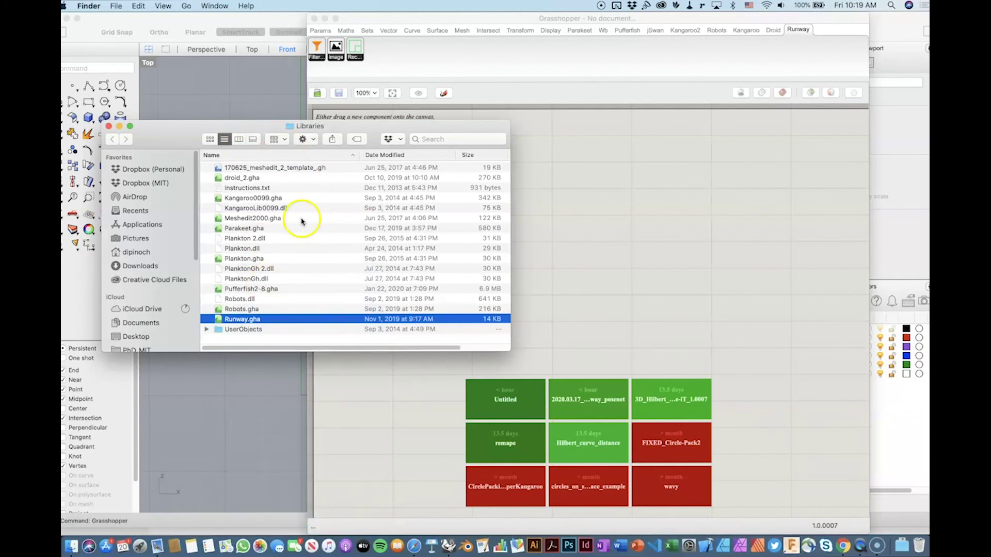
left_click(108, 127)
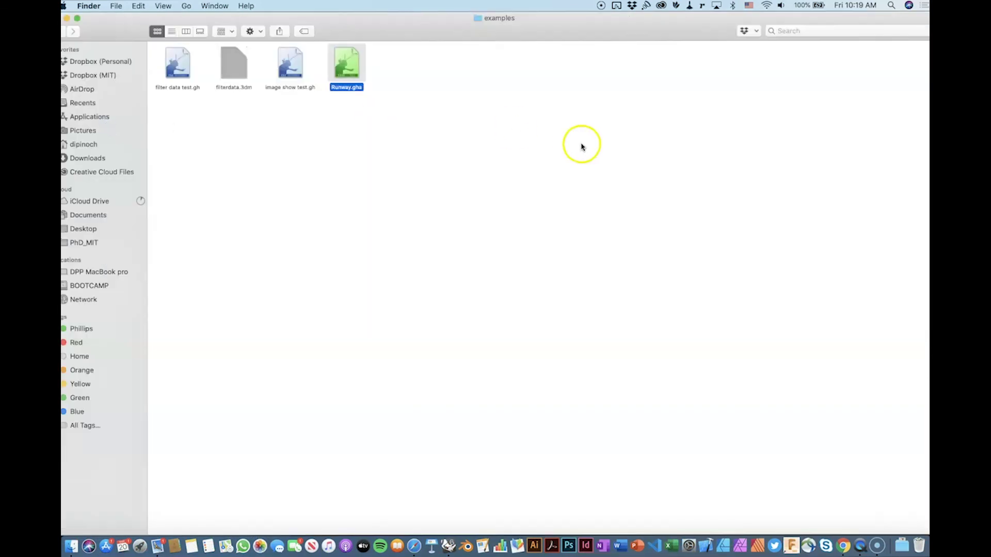
Place the FilterData, Show Image and Runway components on the canvas and arrange them.
left_click(62, 18)
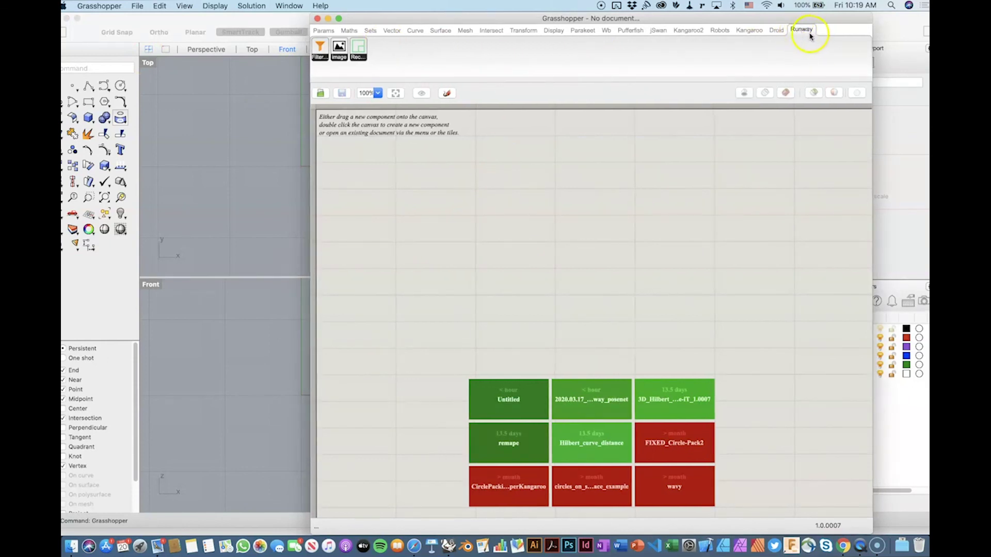
left_click_drag(320, 49, 452, 187)
left_click_drag(339, 51, 453, 249)
left_click_drag(358, 49, 669, 197)
left_click(646, 327)
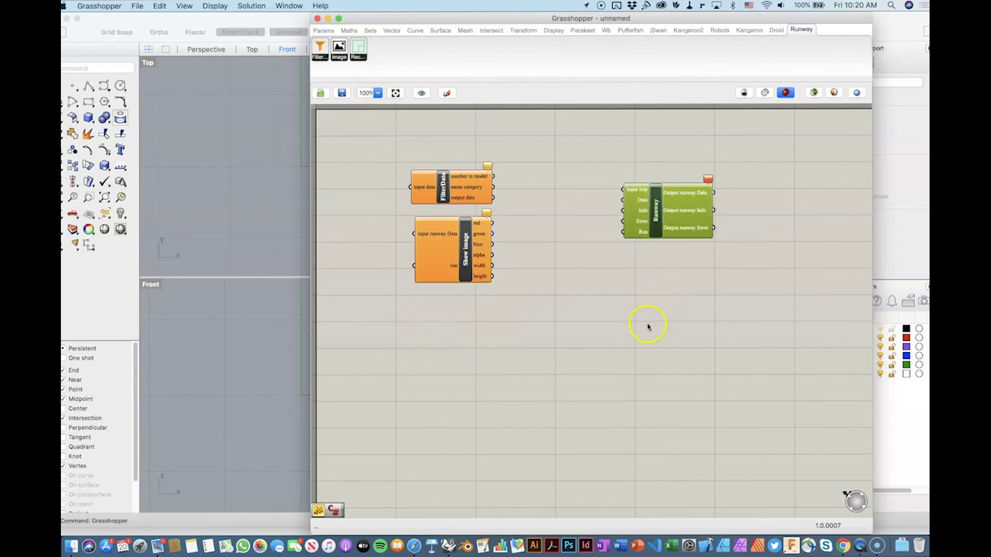
left_click_drag(447, 190, 654, 160)
Move the Show Image component below the Runway component and shift the view.
left_click_drag(467, 229, 680, 257)
left_click(620, 262)
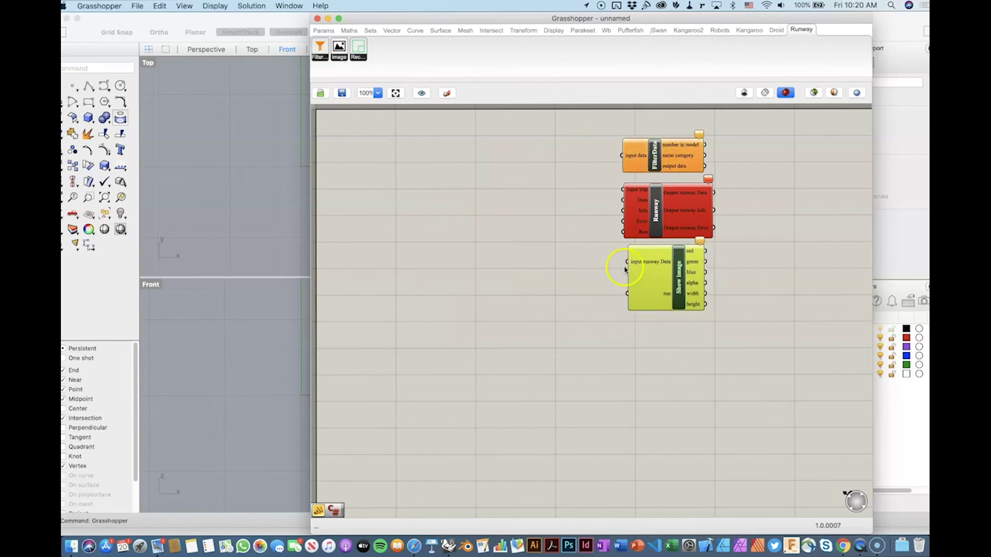
left_click(676, 277)
mouse_move(675, 308)
left_click_drag(678, 283, 676, 284)
right_click_drag(702, 368, 668, 396)
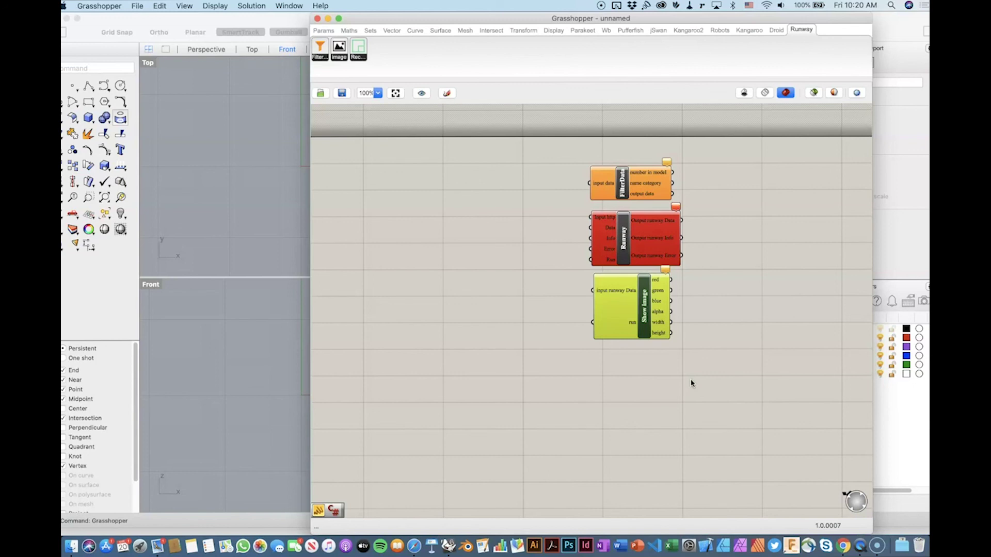
left_click(692, 383)
Delete the Show Image and FilterData components, keeping only Runway.
left_click(630, 309)
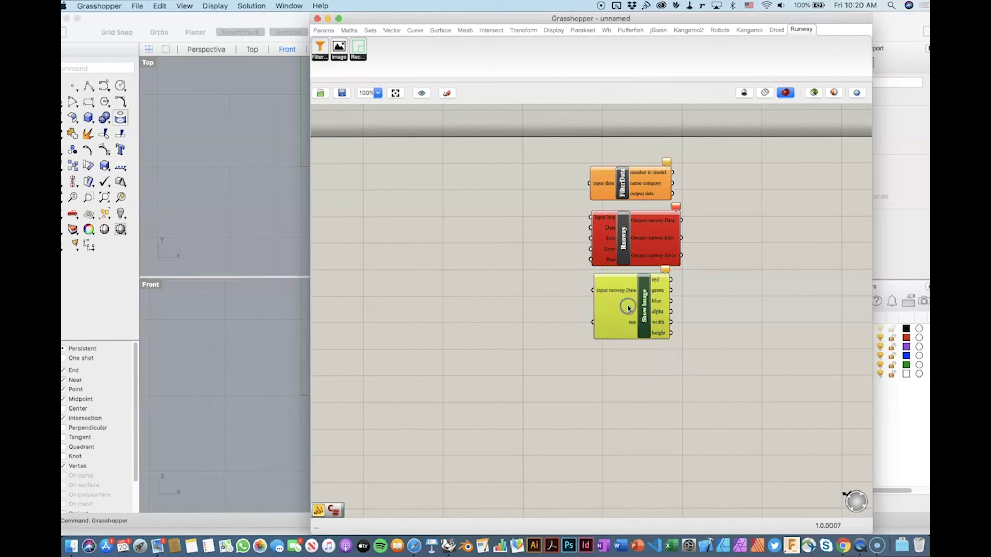
key("Delete")
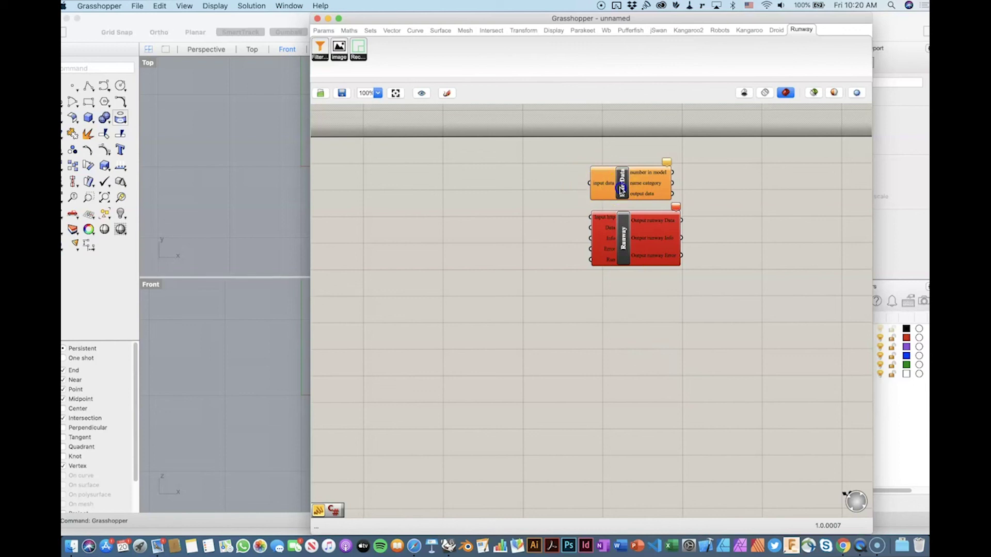
left_click(620, 188)
key("Delete")
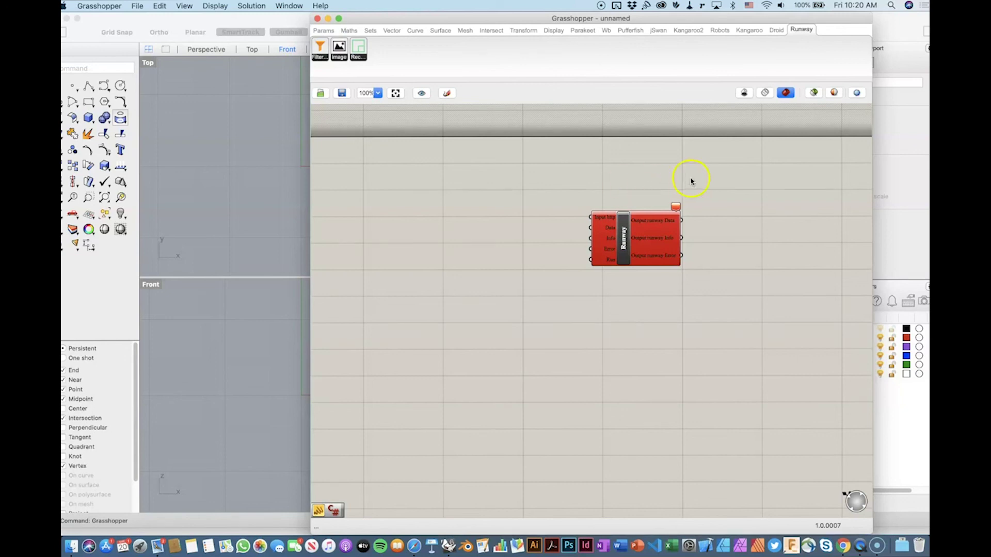
Dismiss Spotlight and delete the selected points in Rhino's viewports.
key("super+space")
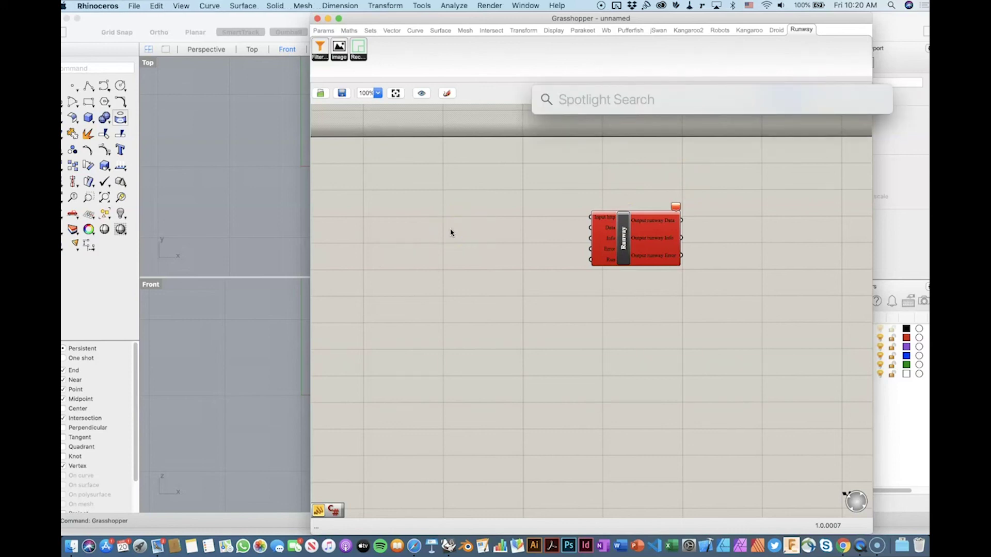
key("Escape")
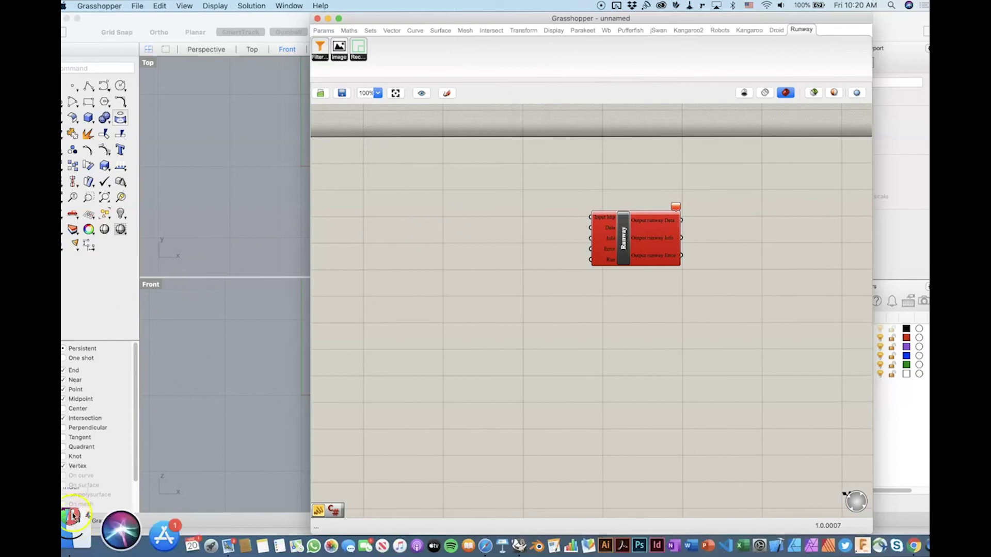
left_click(74, 497)
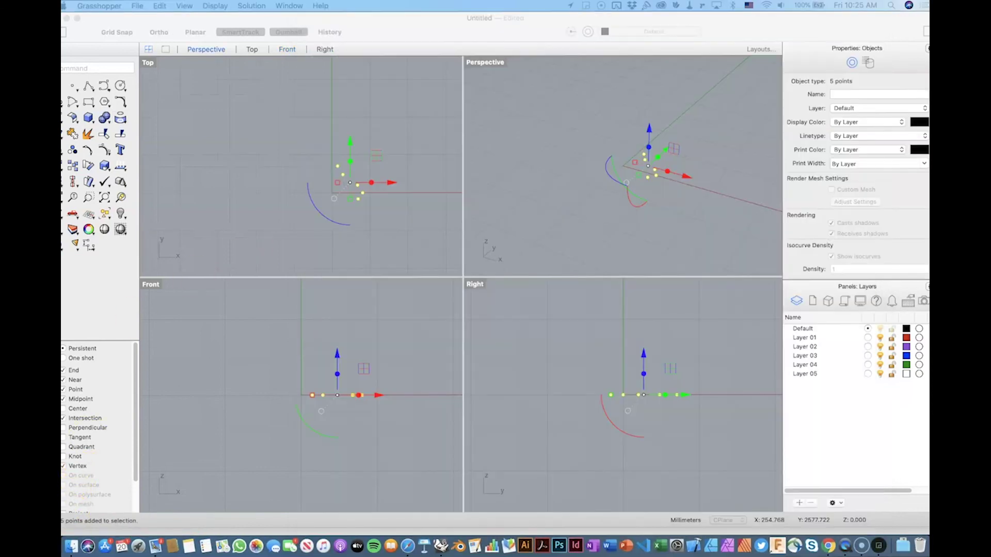
key("Delete")
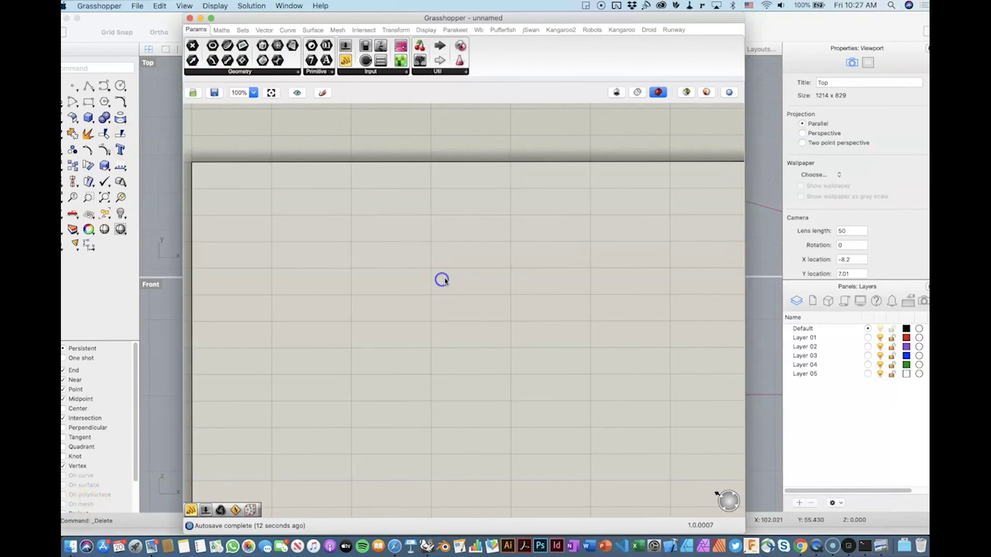
Place a Runway Rec component on the canvas and read its empty-path error message.
left_click(677, 30)
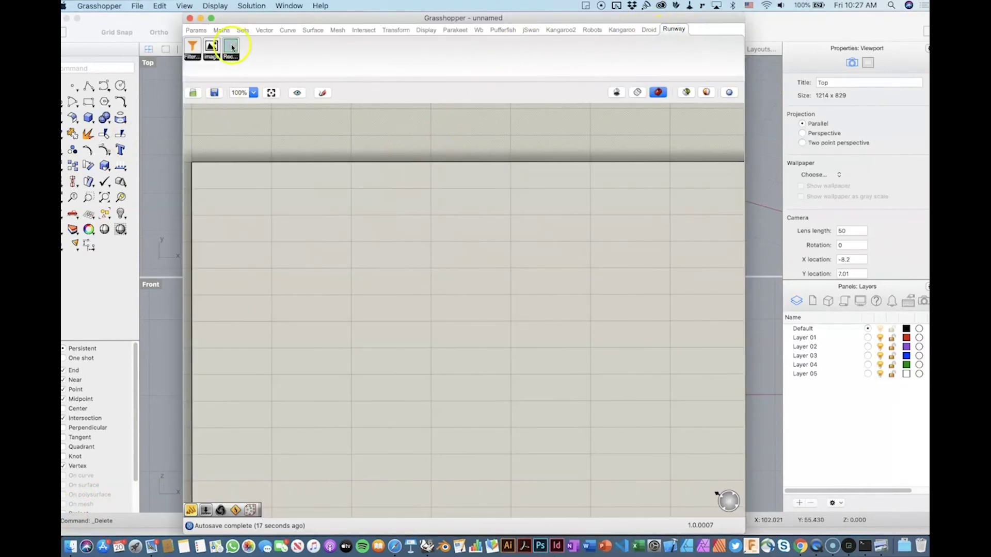
left_click_drag(231, 46, 383, 230)
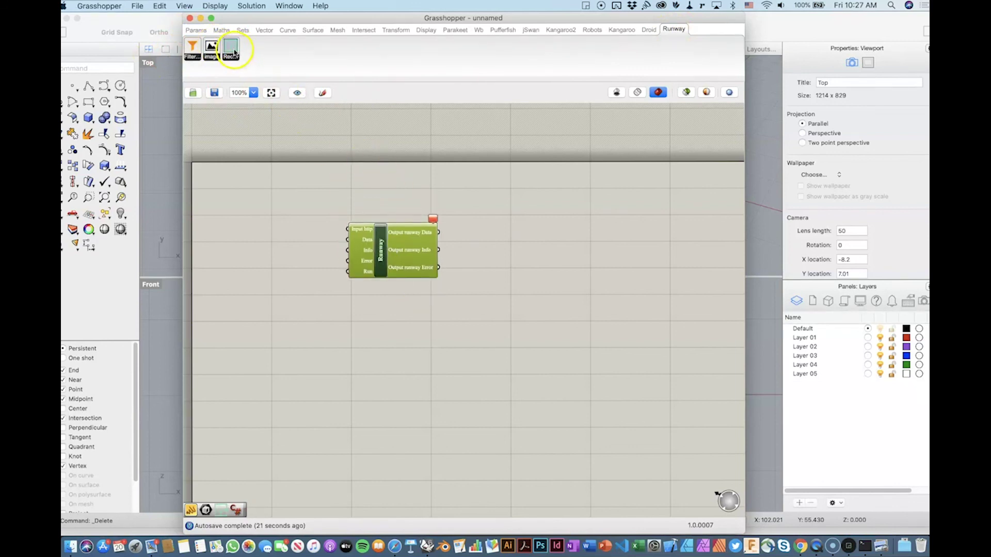
scroll(370, 196, "left", 5)
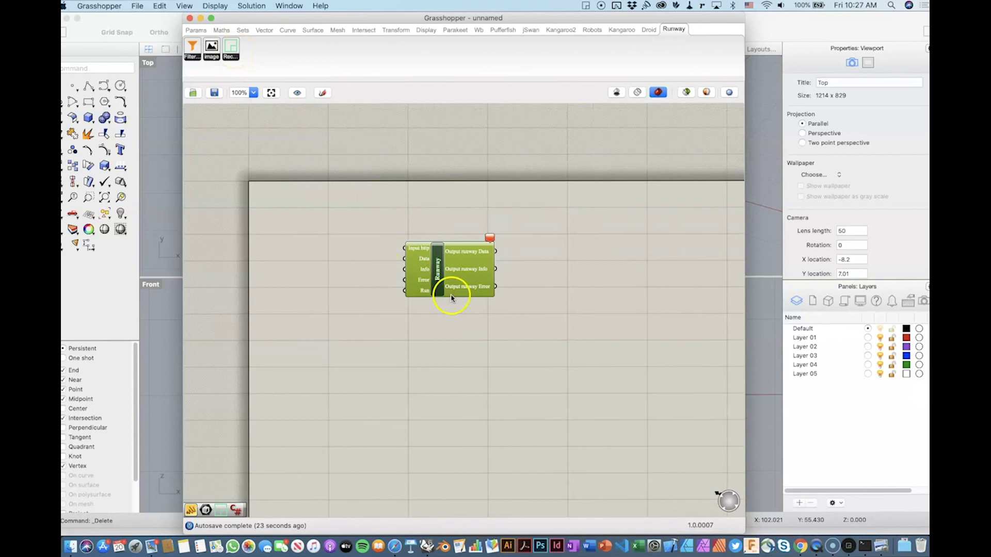
scroll(425, 232, "up", 4)
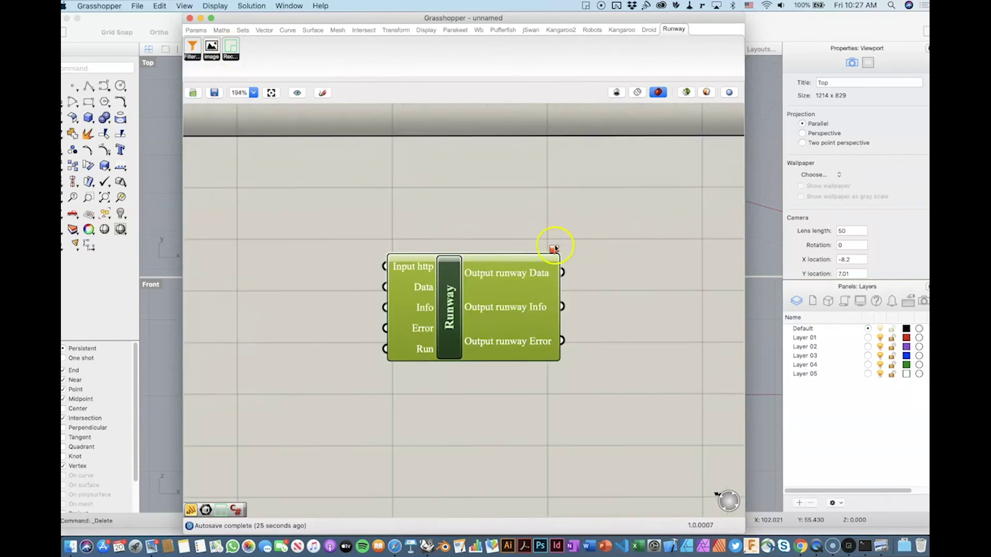
mouse_move(555, 249)
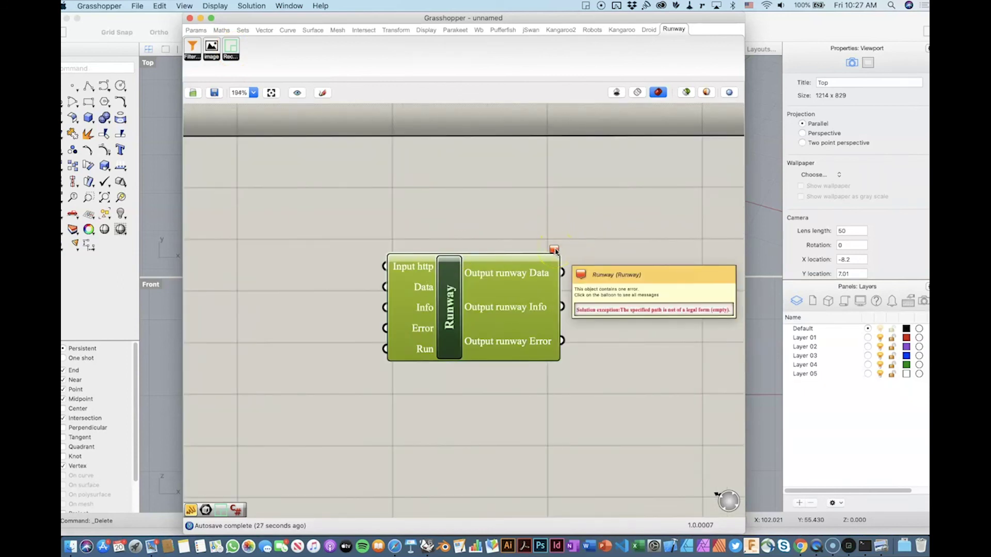
right_click_drag(432, 221, 544, 228)
left_click(472, 221)
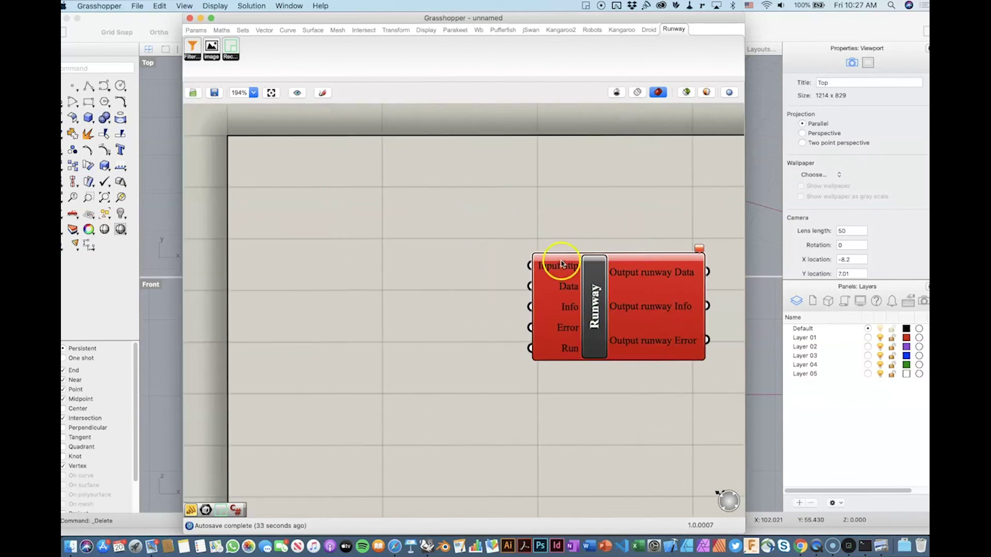
mouse_move(562, 267)
right_click_drag(447, 214, 453, 219)
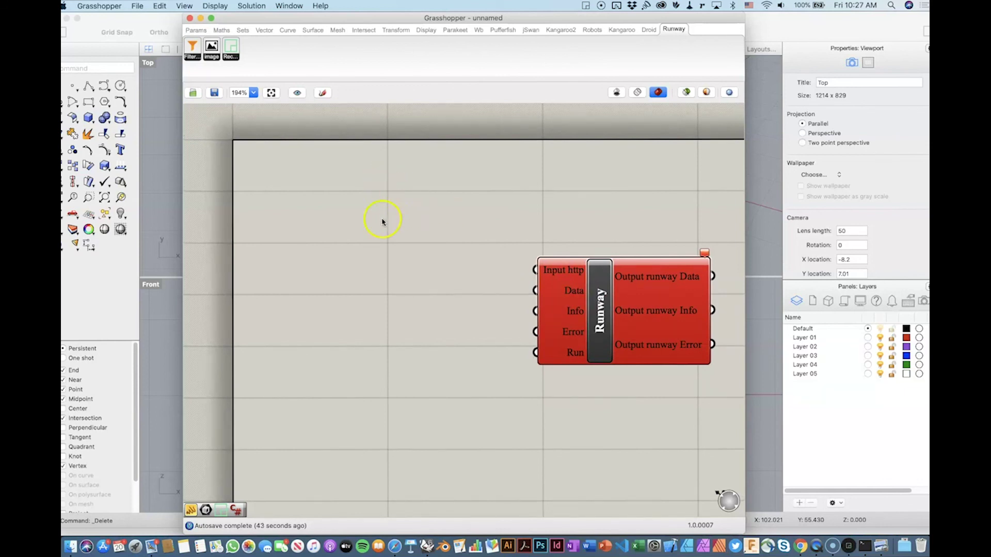
double_click(332, 229)
type("panel")
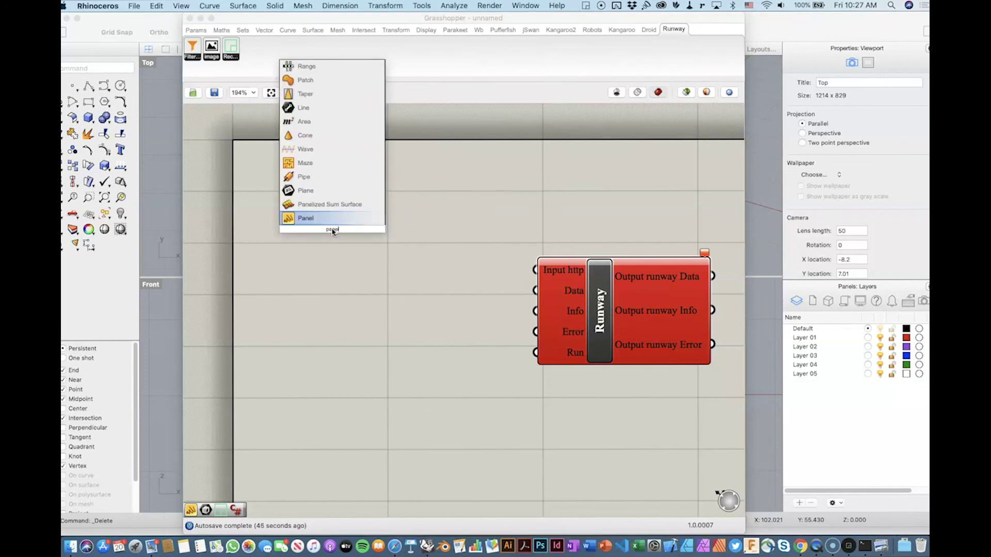
key("Return")
double_click(348, 239)
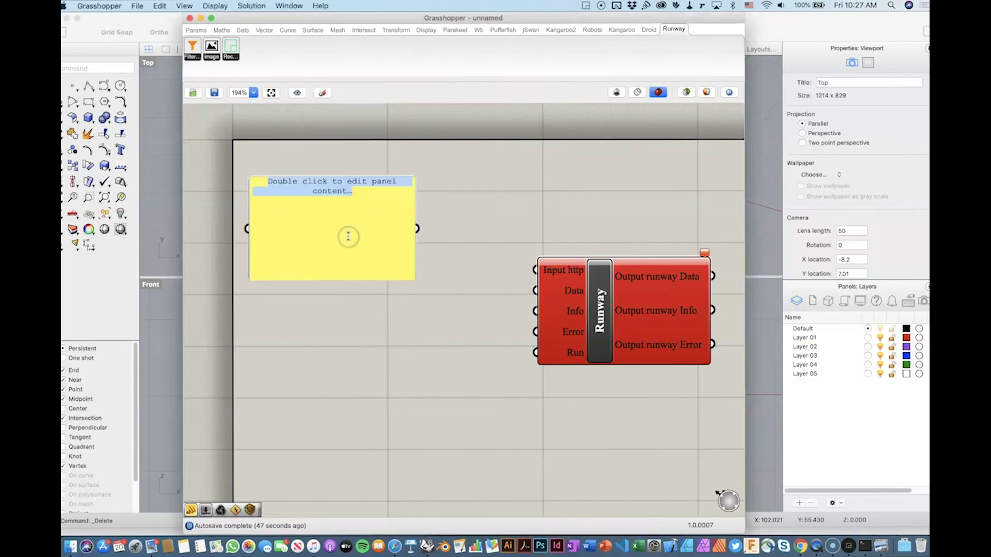
type("http")
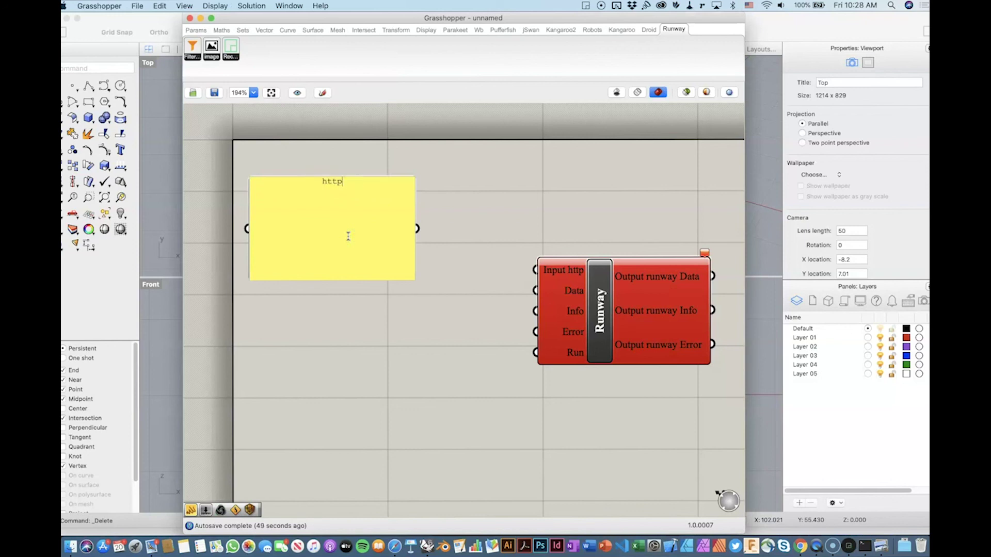
type("://localhost:8000")
left_click(508, 178)
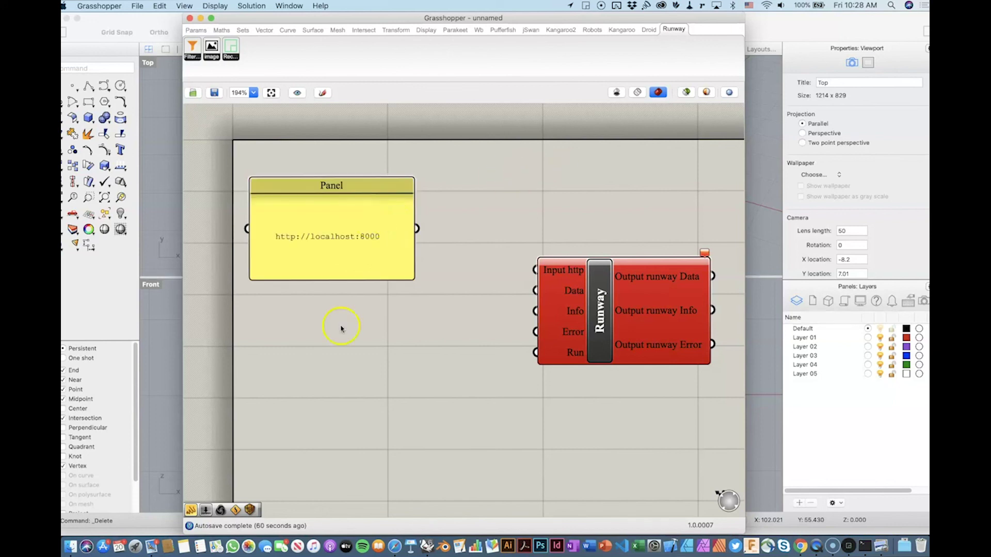
double_click(372, 203)
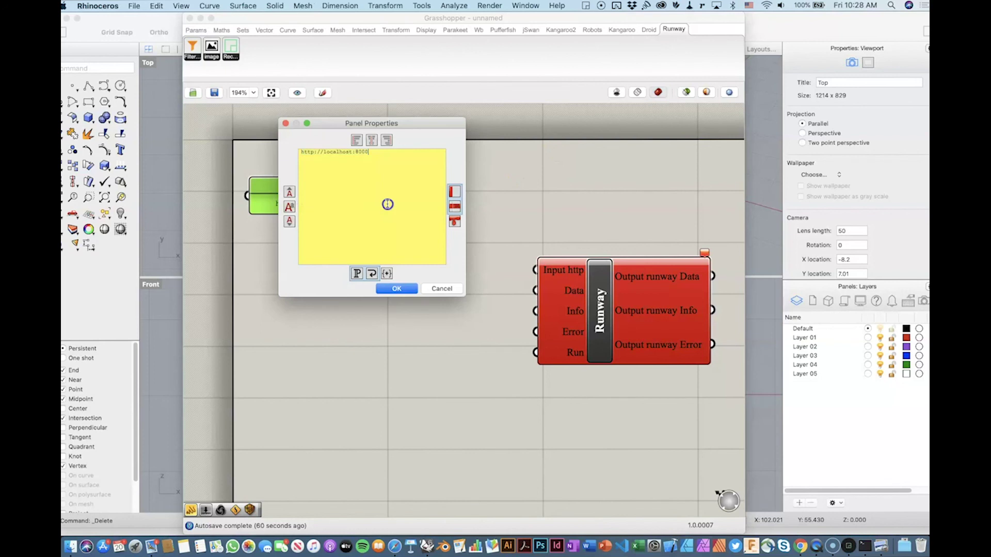
left_click(396, 288)
left_click_drag(418, 201, 535, 270)
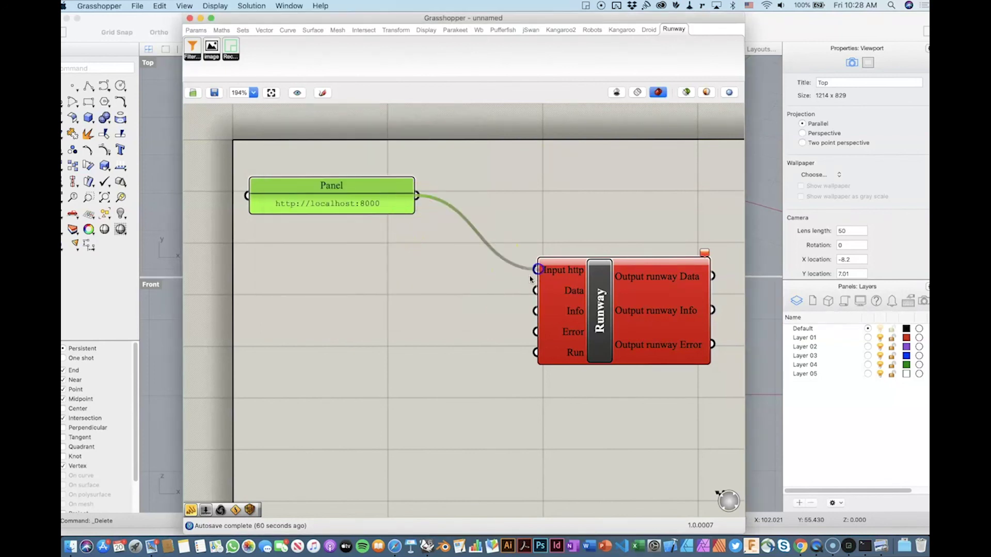
left_click_drag(387, 194, 467, 254)
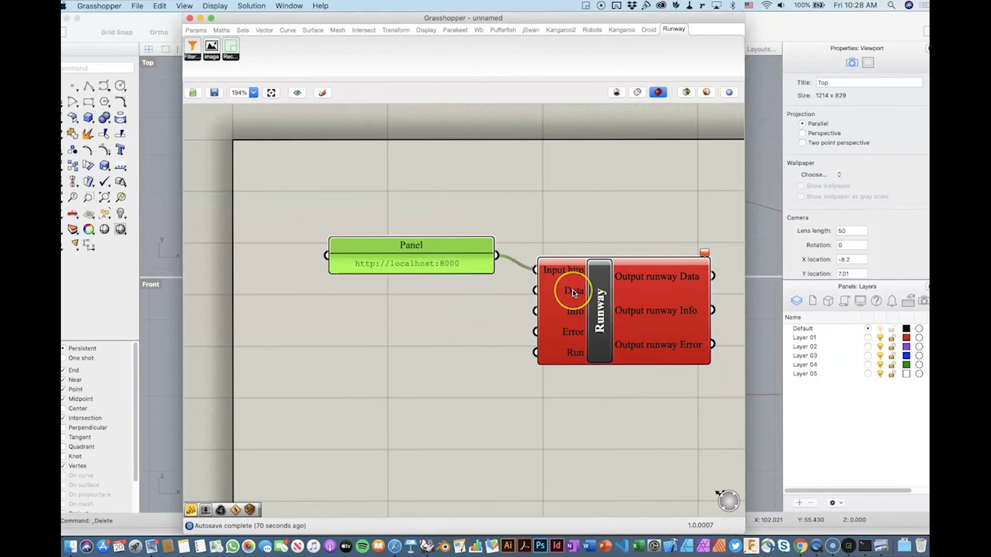
mouse_move(574, 293)
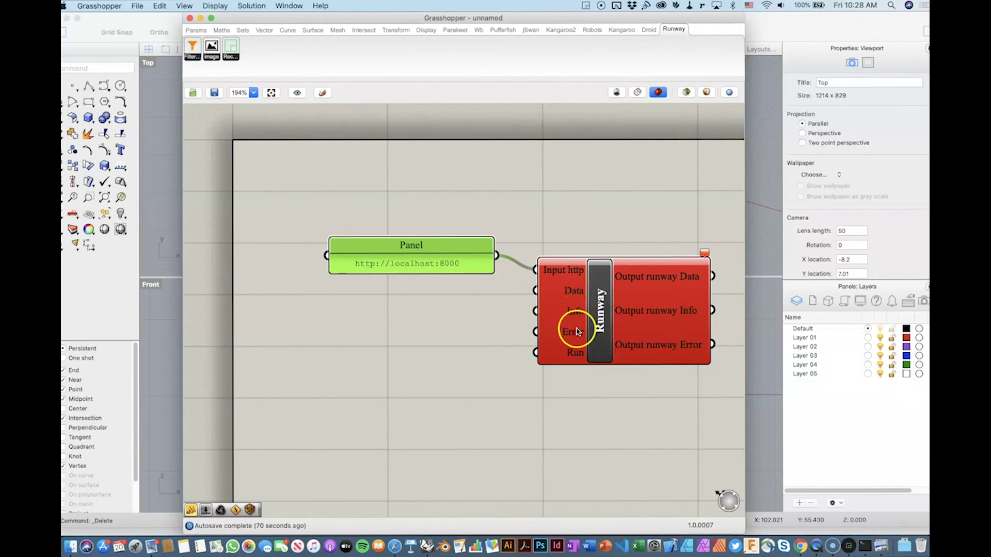
mouse_move(577, 333)
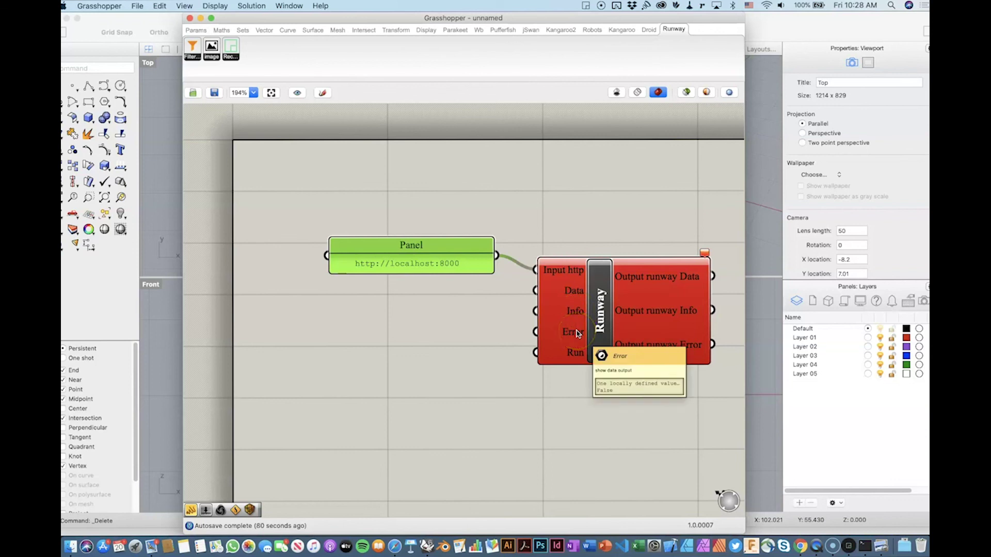
mouse_move(577, 355)
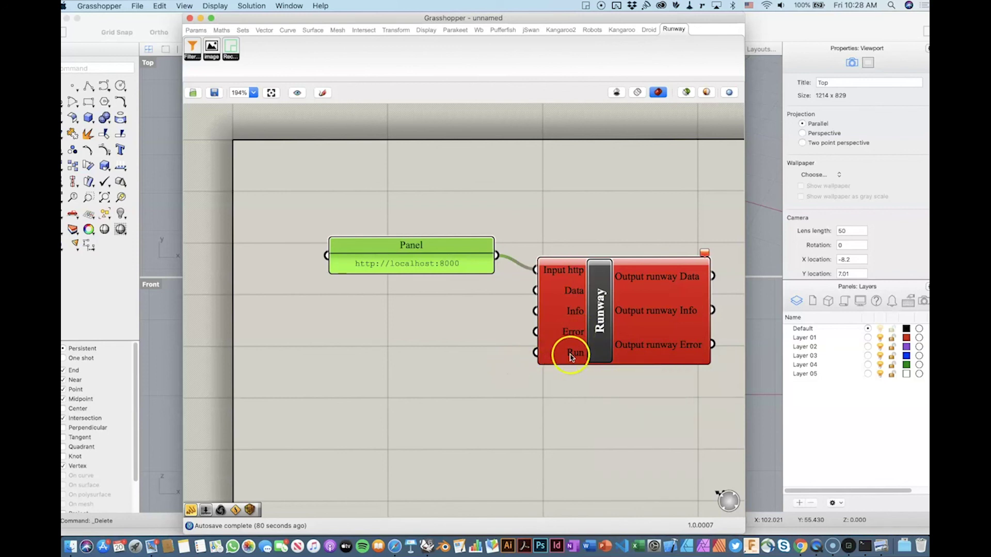
right_click_drag(644, 348, 570, 334)
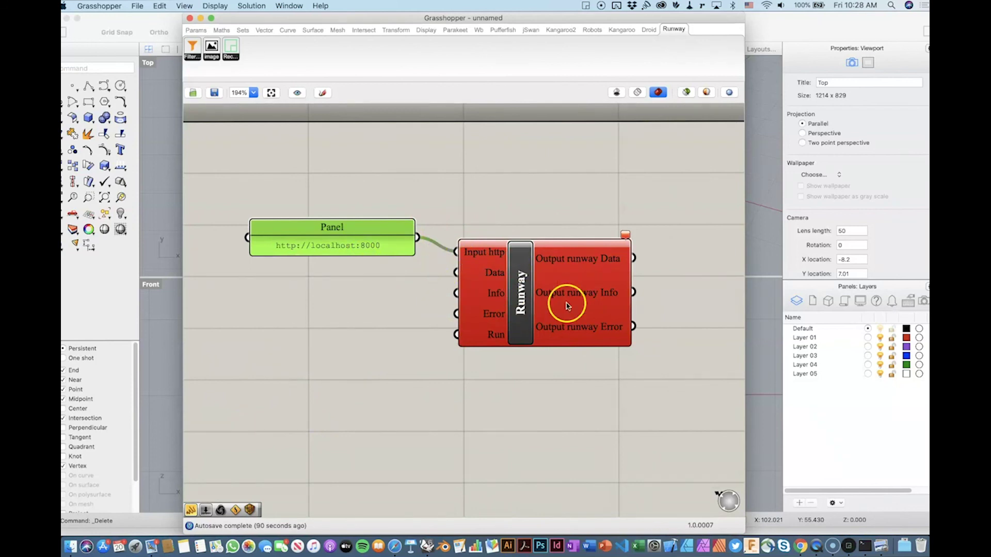
Add a Boolean Toggle (False) and wire it into Runway's Run input.
double_click(312, 355)
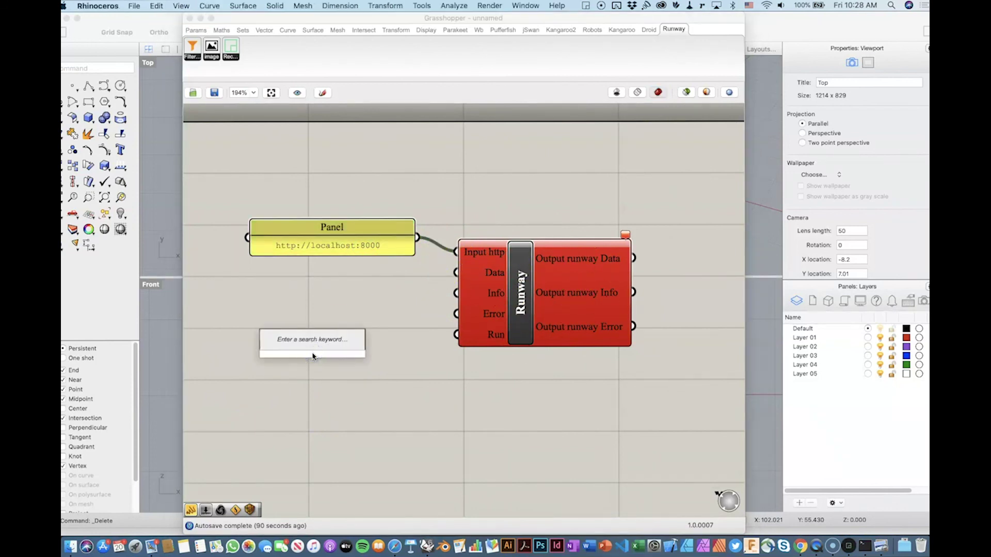
type("tog")
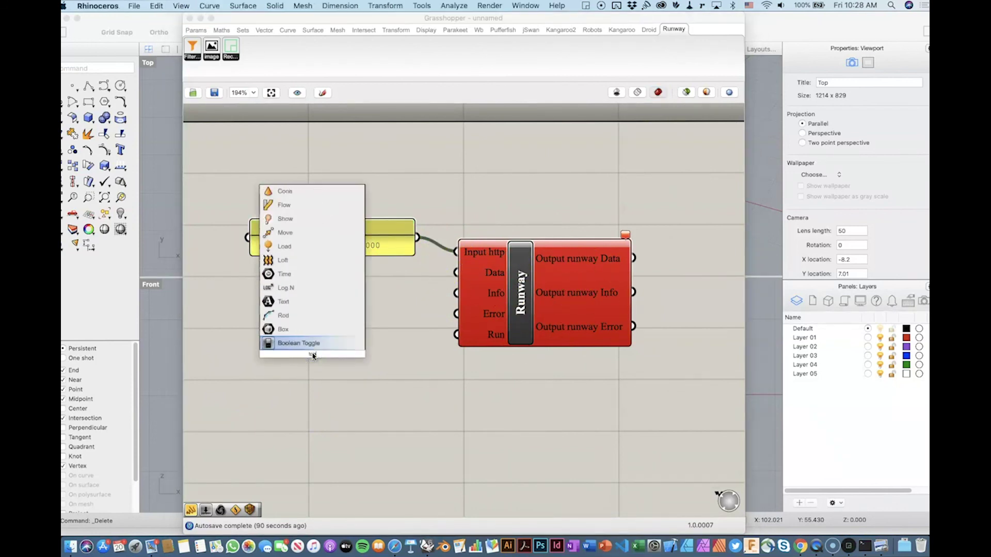
left_click(310, 343)
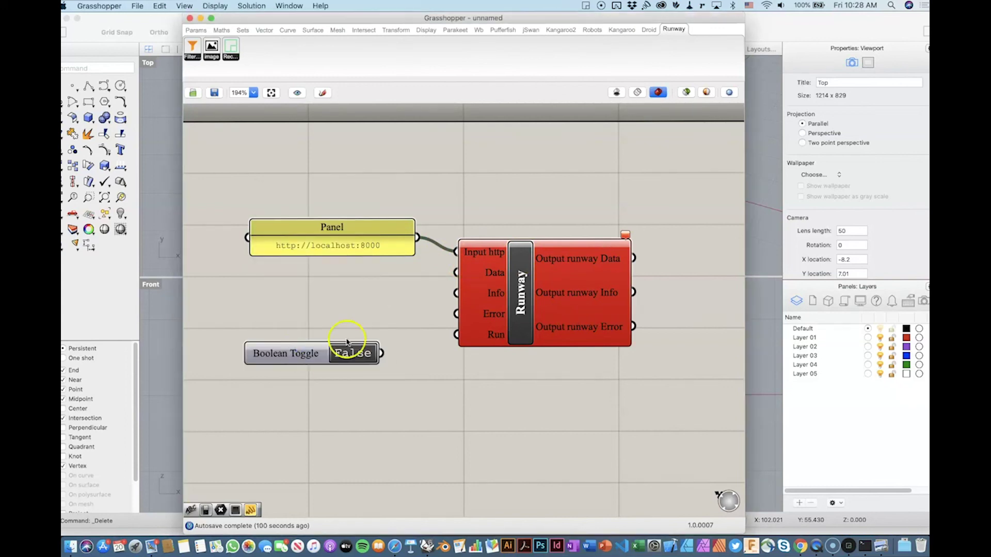
left_click_drag(381, 353, 458, 333)
Duplicate the toggle above, wire the copy to Data, Info and Error, and set it to True.
left_click(287, 355)
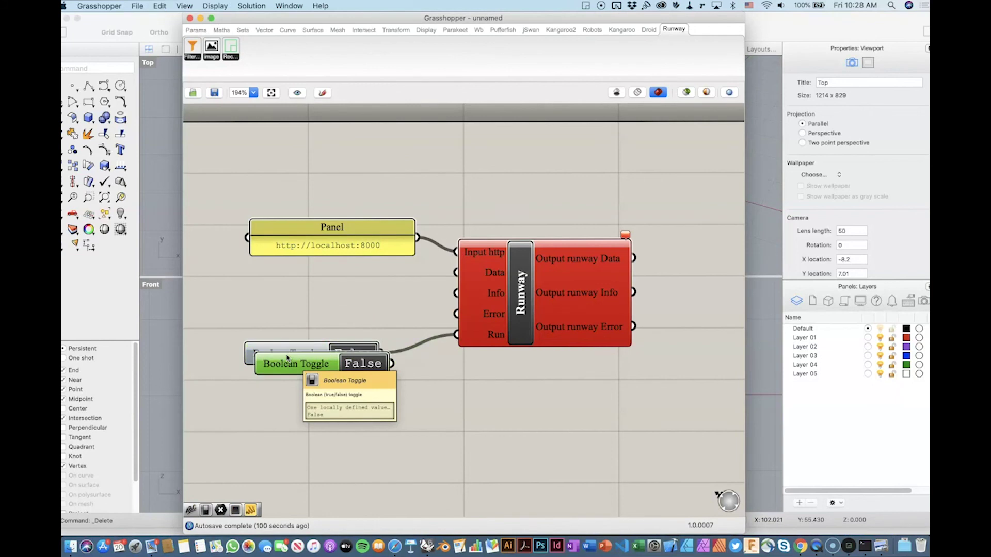
left_click_drag(287, 357, 292, 298, "alt")
left_click_drag(393, 296, 456, 272)
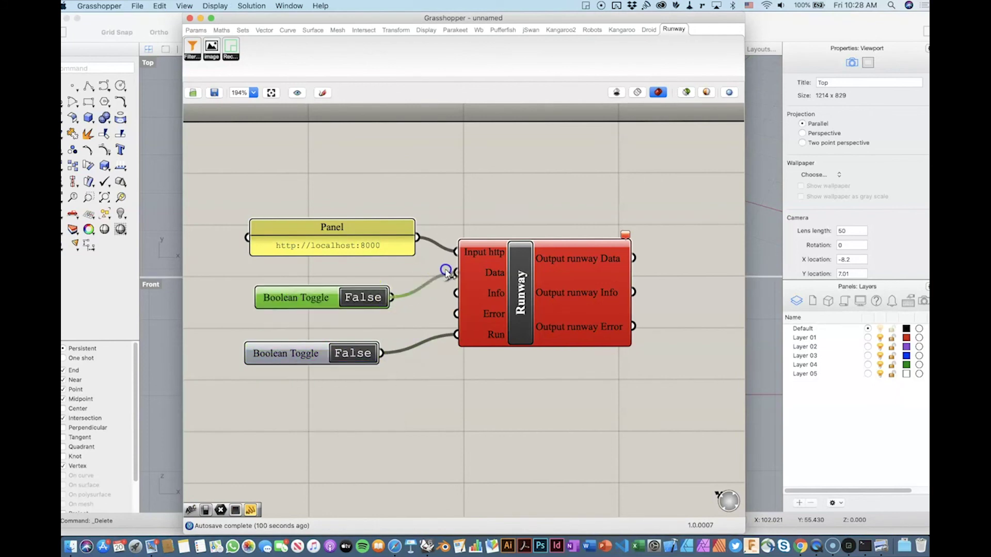
left_click_drag(394, 296, 456, 293)
left_click_drag(394, 297, 457, 313)
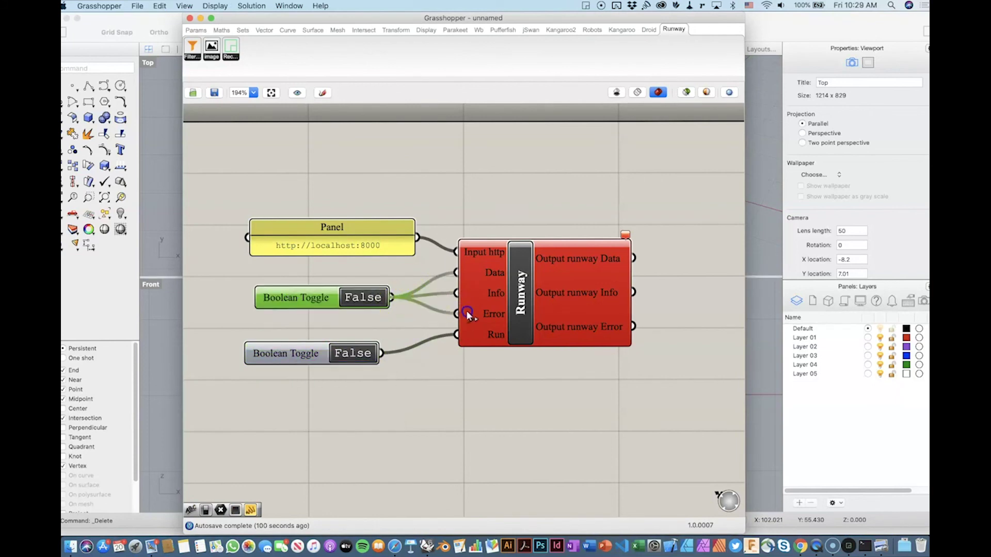
double_click(363, 298)
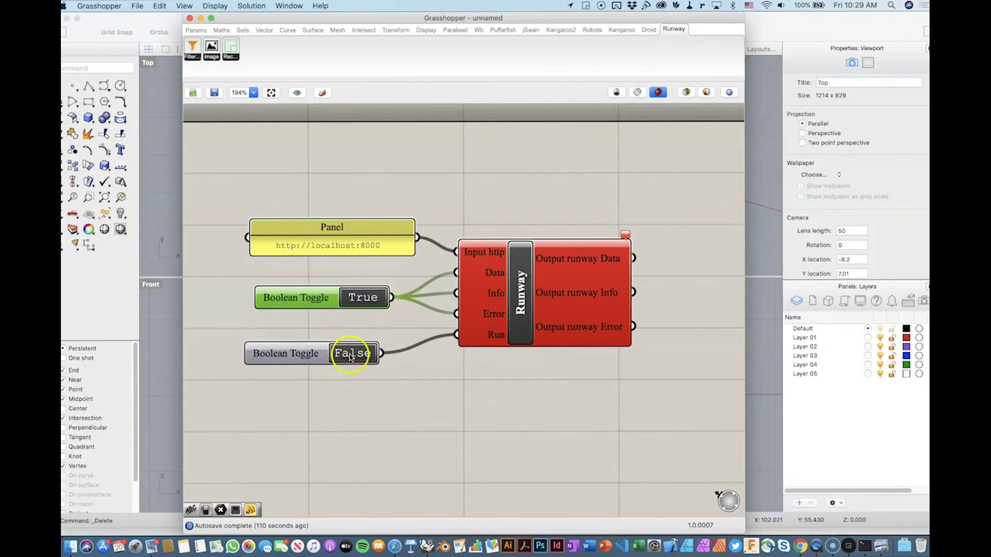
Tidy the layout by nudging the False toggle and Runway component, then select the False toggle.
left_click_drag(306, 357, 312, 355)
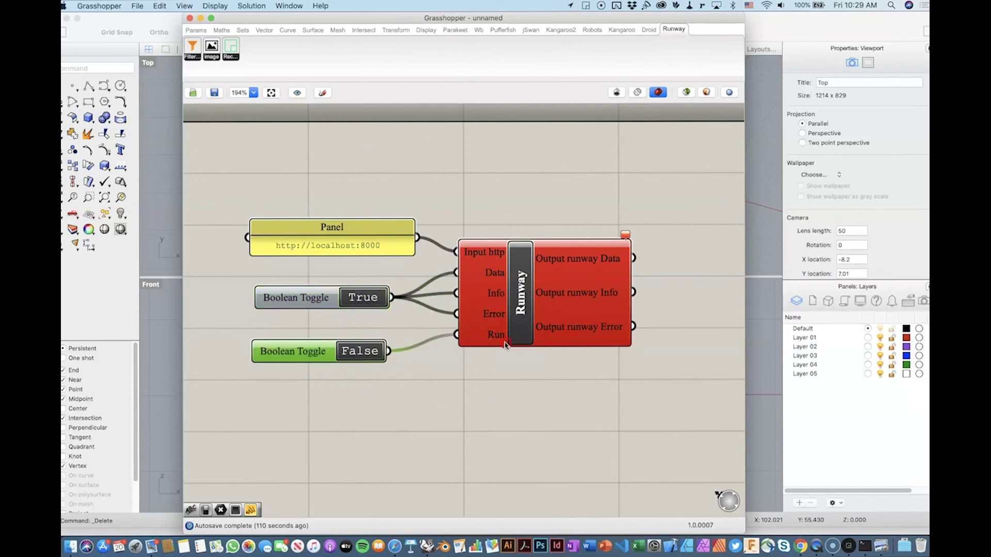
scroll(504, 343, "right", 5)
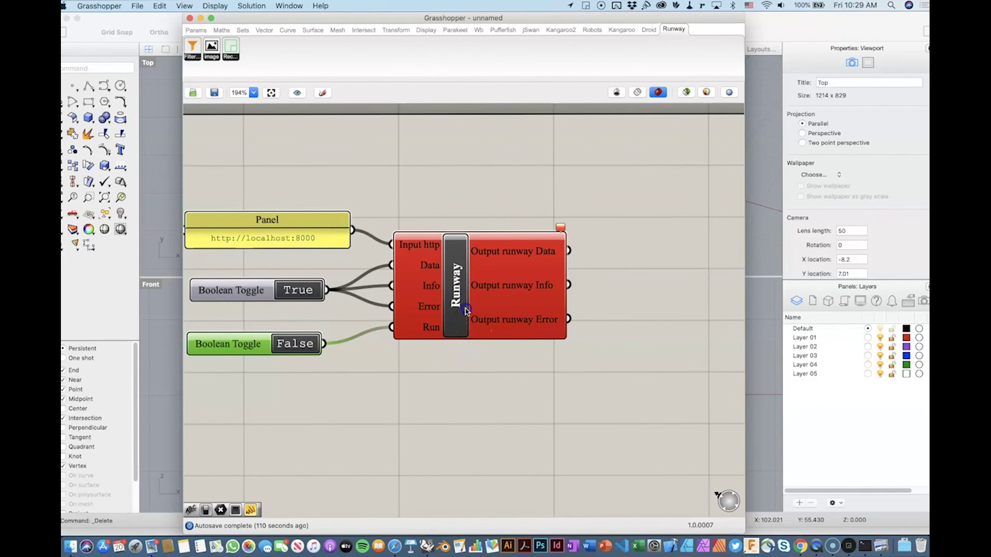
left_click_drag(472, 324, 468, 322)
right_click_drag(363, 204, 401, 201)
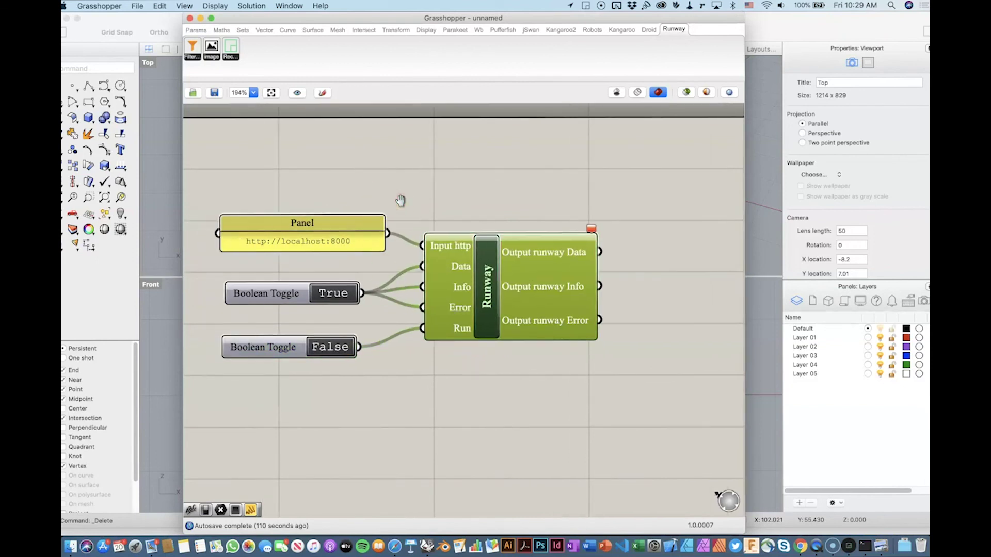
left_click_drag(376, 403, 255, 323)
Wrap the False Run toggle in a group.
right_click(278, 348)
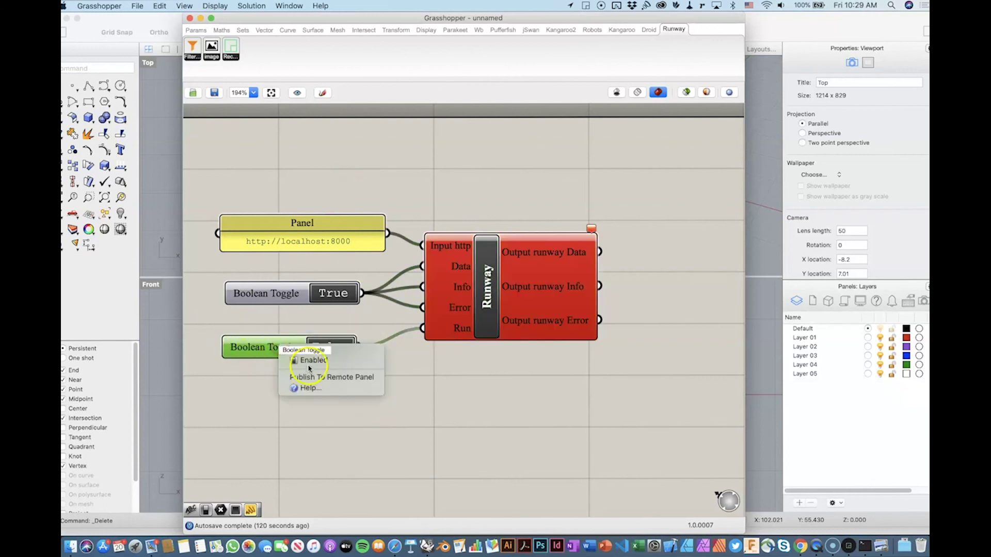
left_click(261, 413)
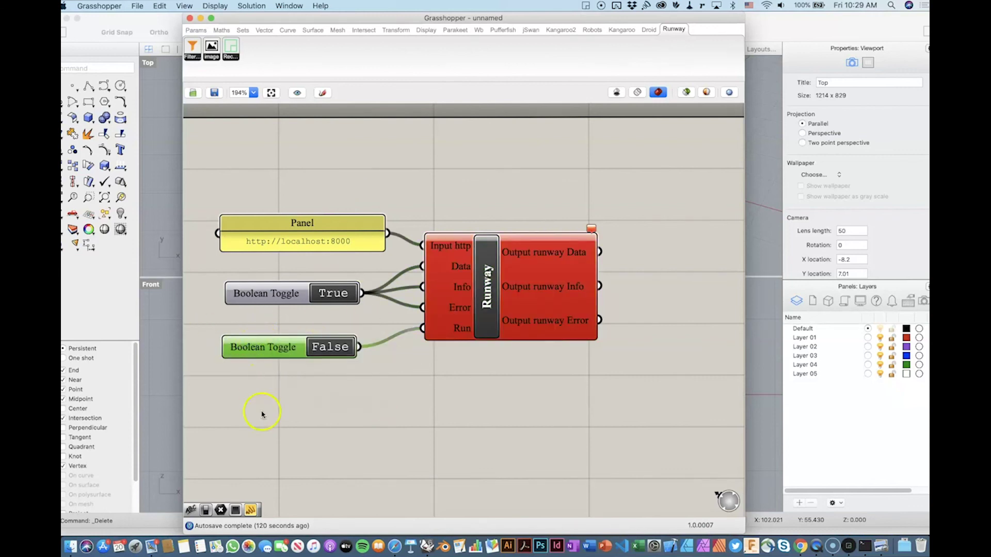
right_click(273, 352)
left_click(248, 395)
right_click(248, 394)
left_click(290, 447)
Label the group 'Remember to run Runway first before setting this to true' and move it lower.
right_click(290, 328)
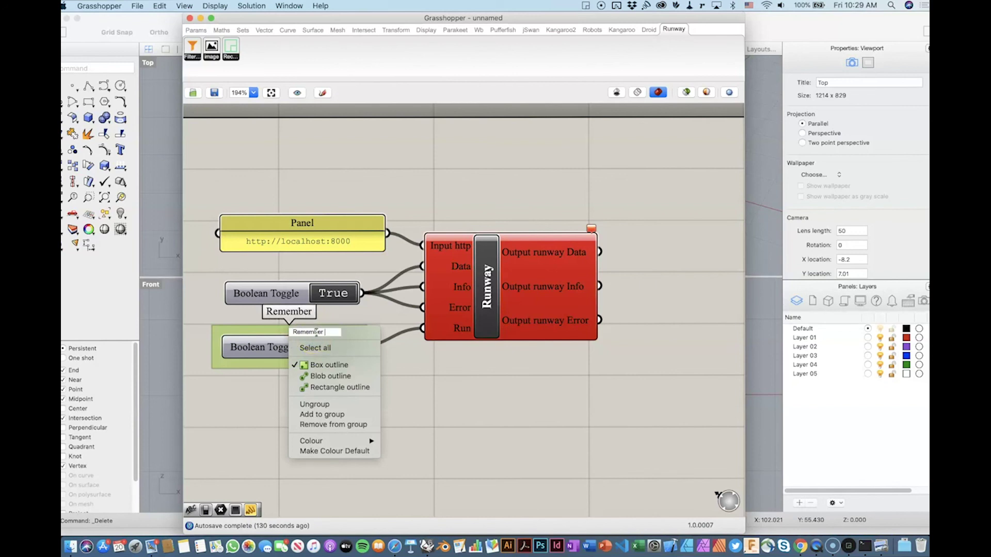
type("Runway first")
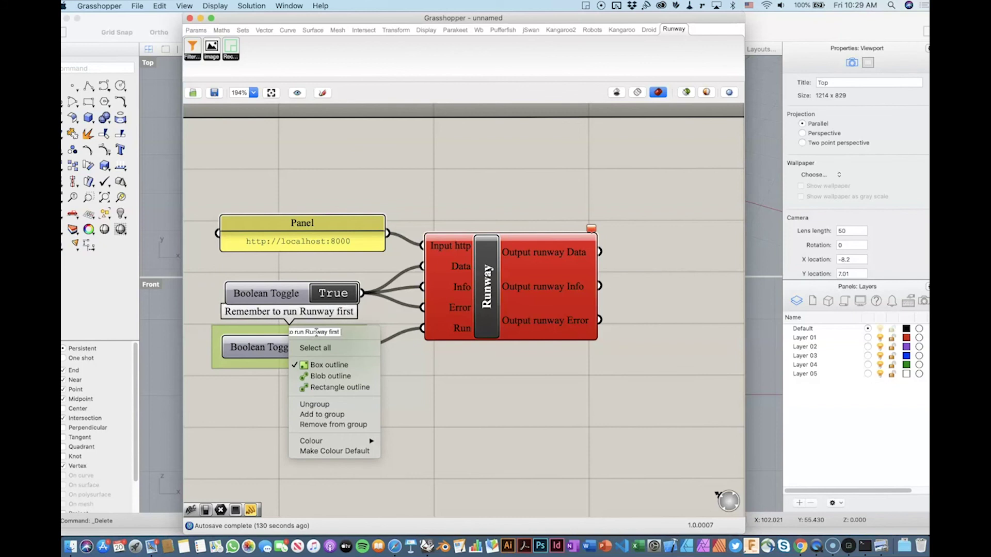
type(" before setti")
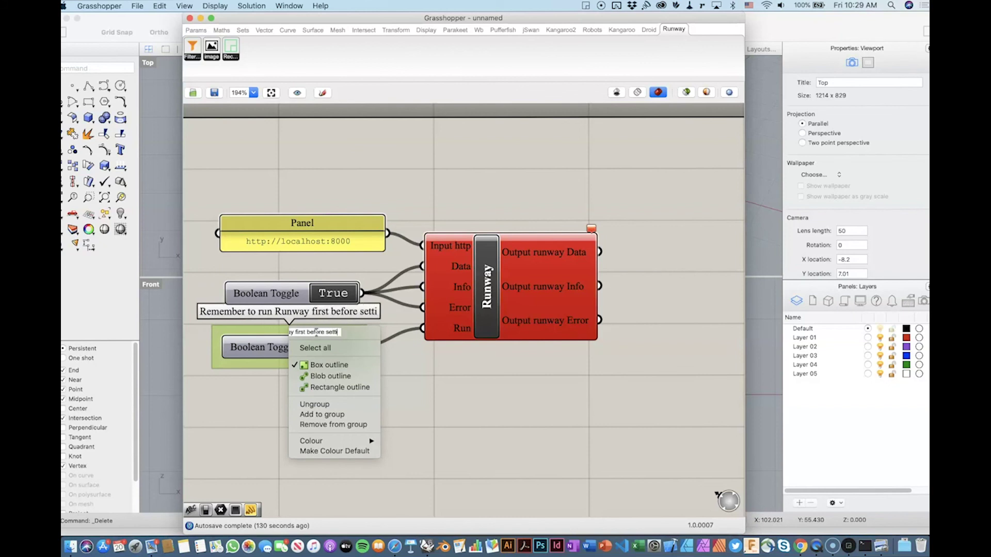
type("ng this to true")
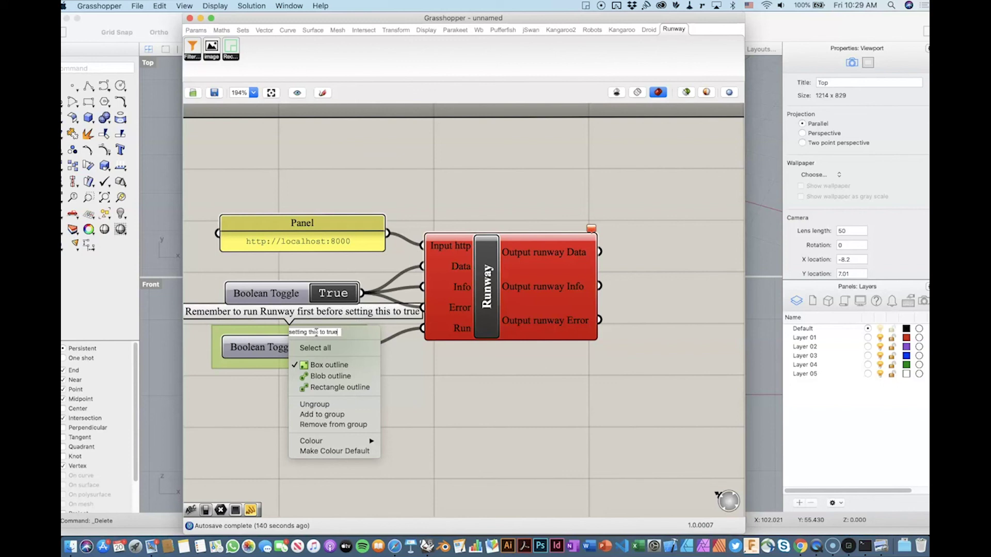
left_click(500, 407)
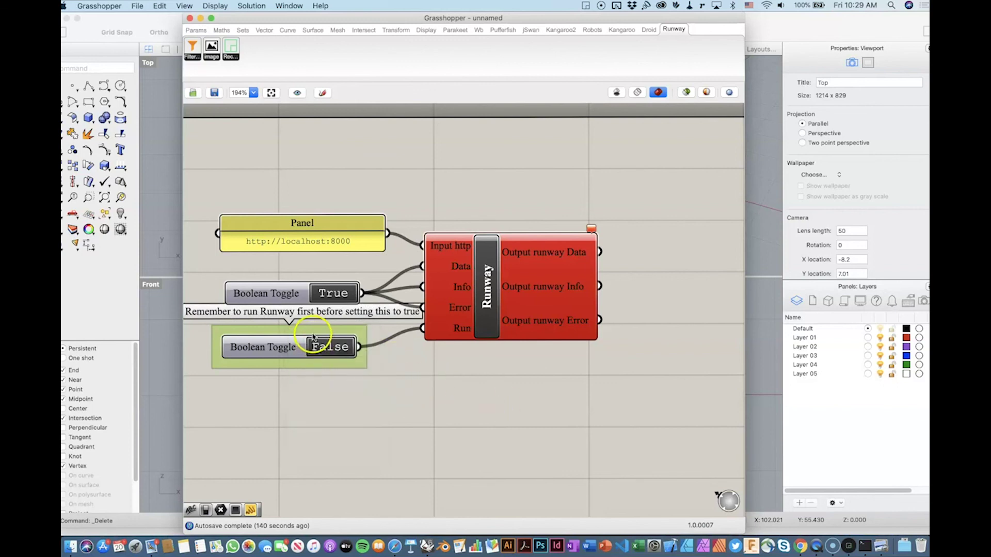
left_click_drag(313, 336, 312, 425)
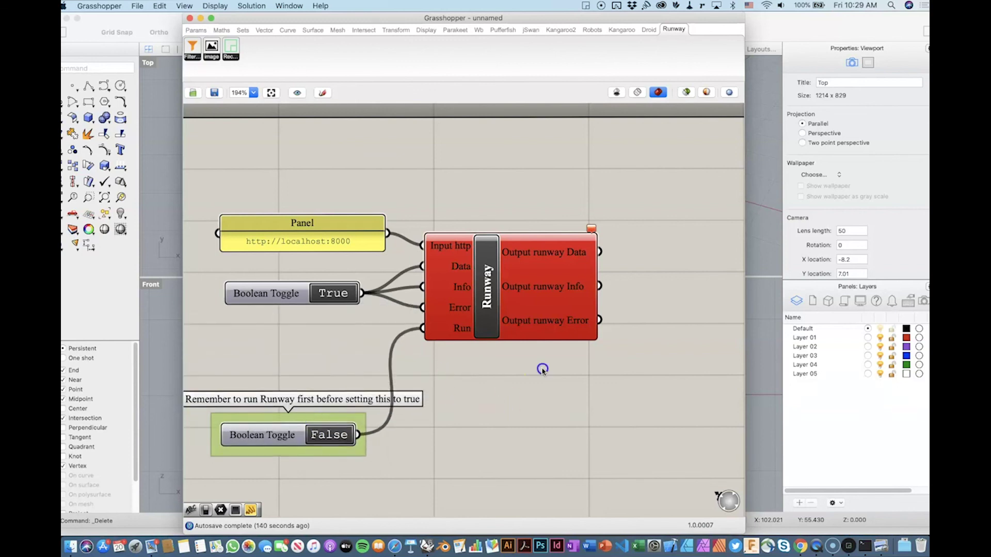
Add a new Panel and place it to the right of the Runway component.
left_click(542, 369)
scroll(591, 367, "right", 3)
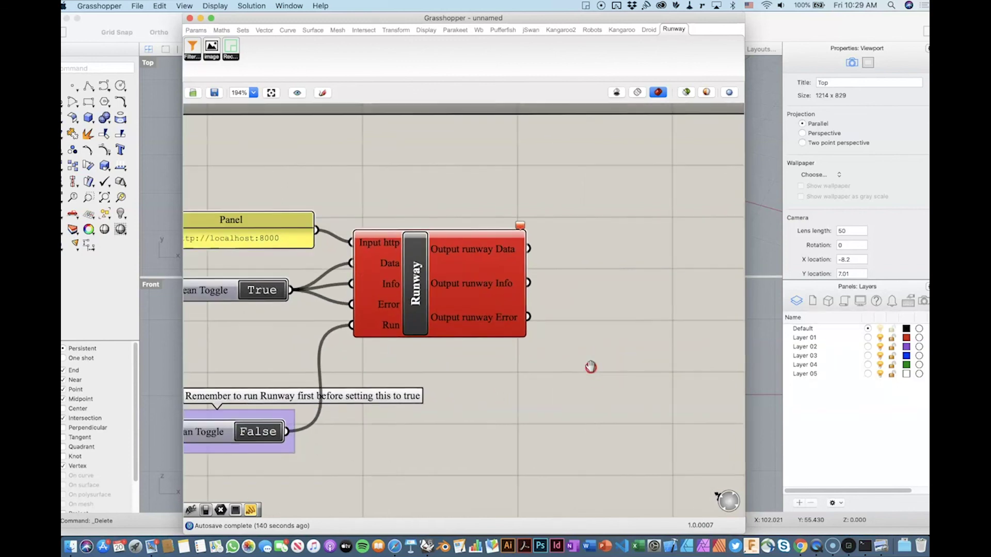
double_click(526, 163)
type("panels")
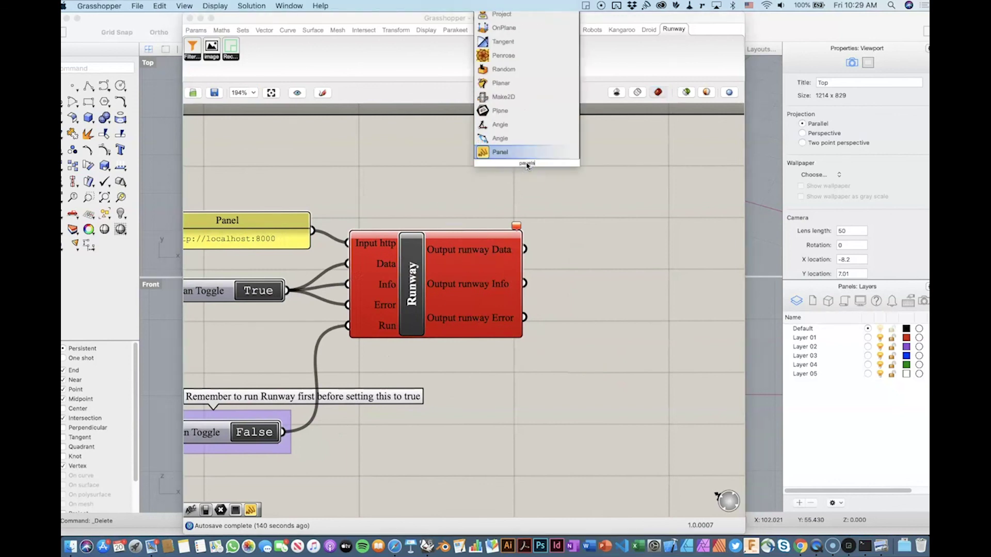
key("Return")
left_click_drag(523, 142, 654, 171)
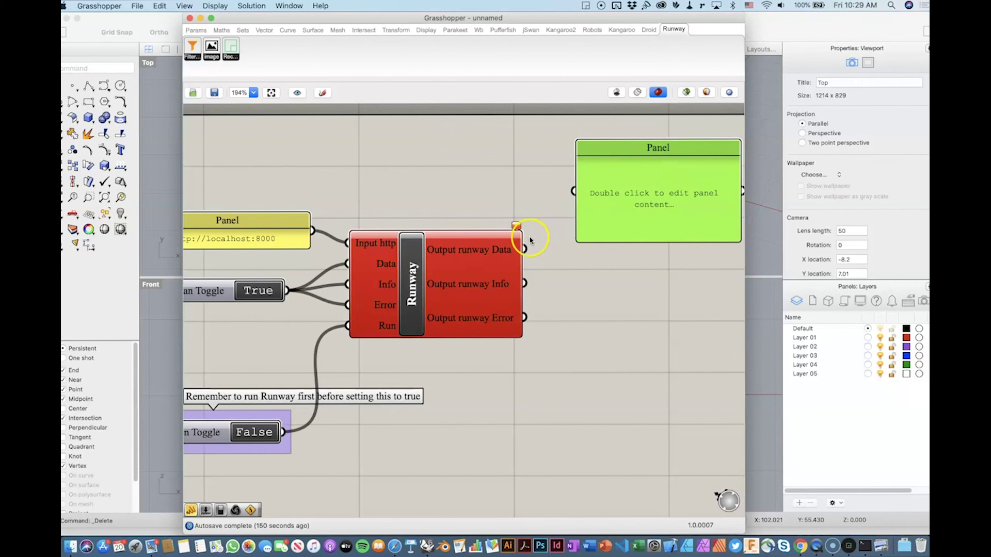
Connect Runway's Output runway Data, Info and Error each to its own panel.
left_click_drag(578, 191, 626, 385)
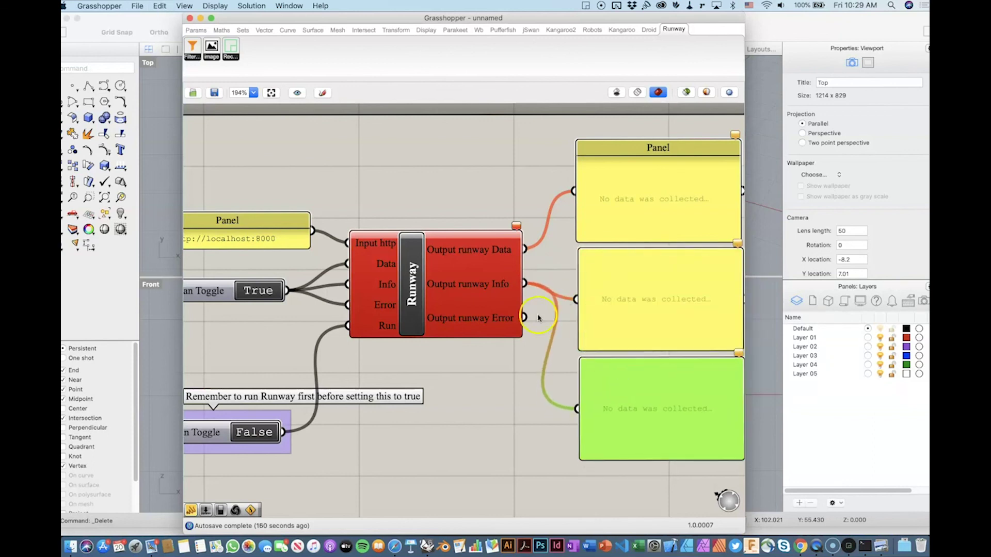
left_click_drag(591, 424, 588, 423)
scroll(513, 427, "down", 3)
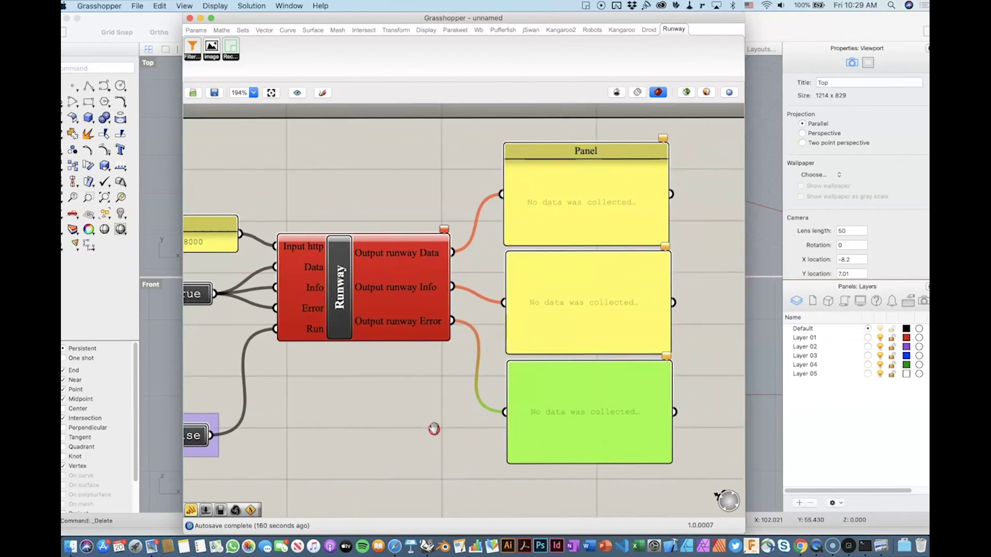
scroll(427, 360, "left", 5)
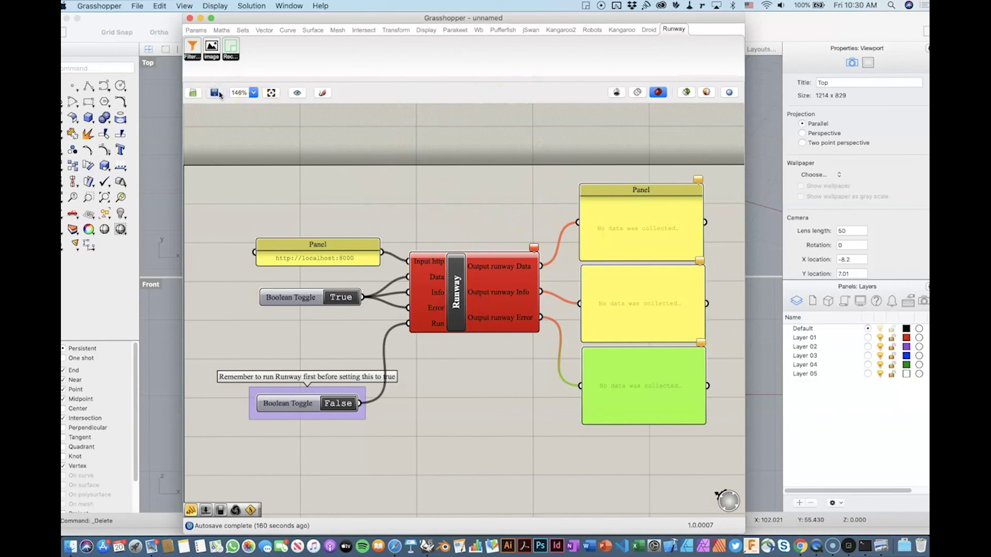
Save the Grasshopper definition as Runway2GH.gh on the Desktop.
key("super+s")
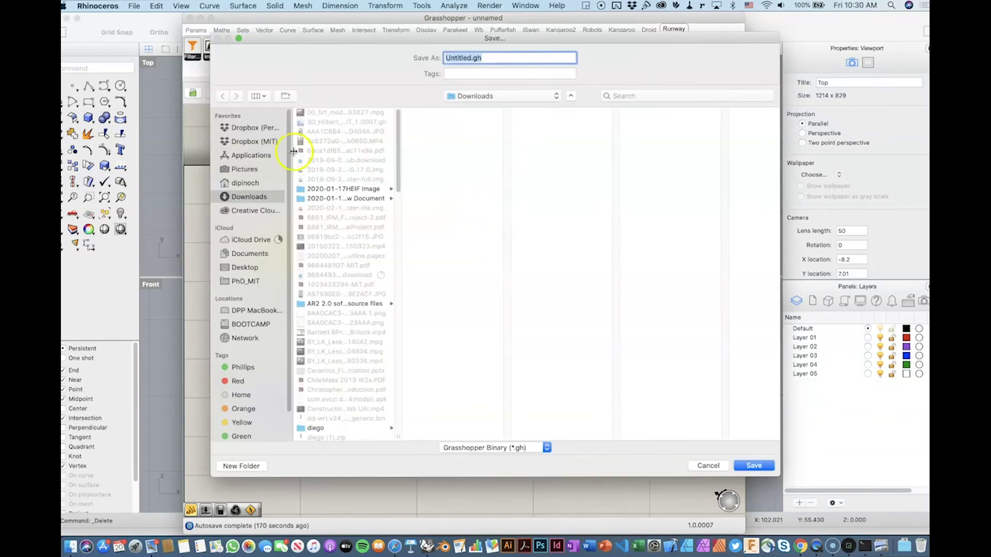
left_click(243, 268)
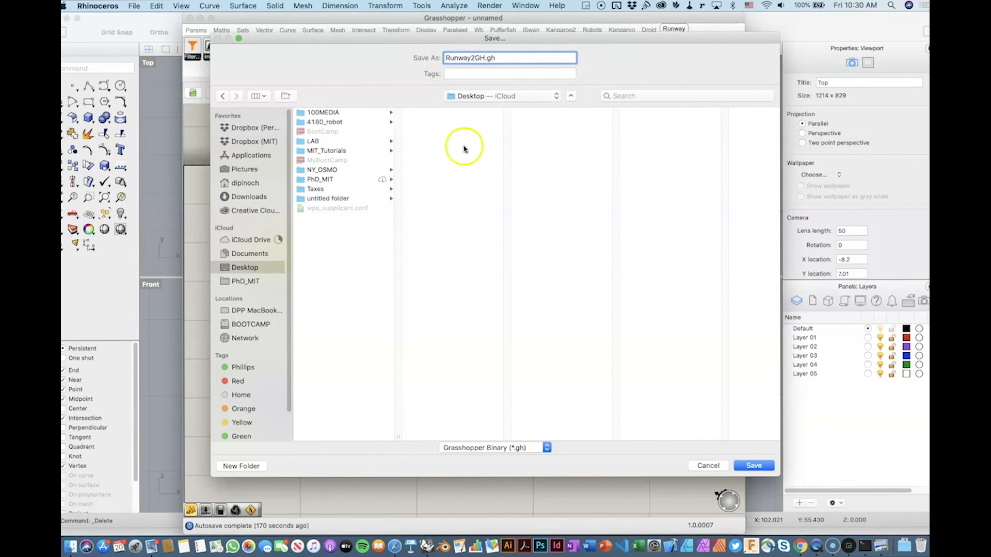
left_click(753, 465)
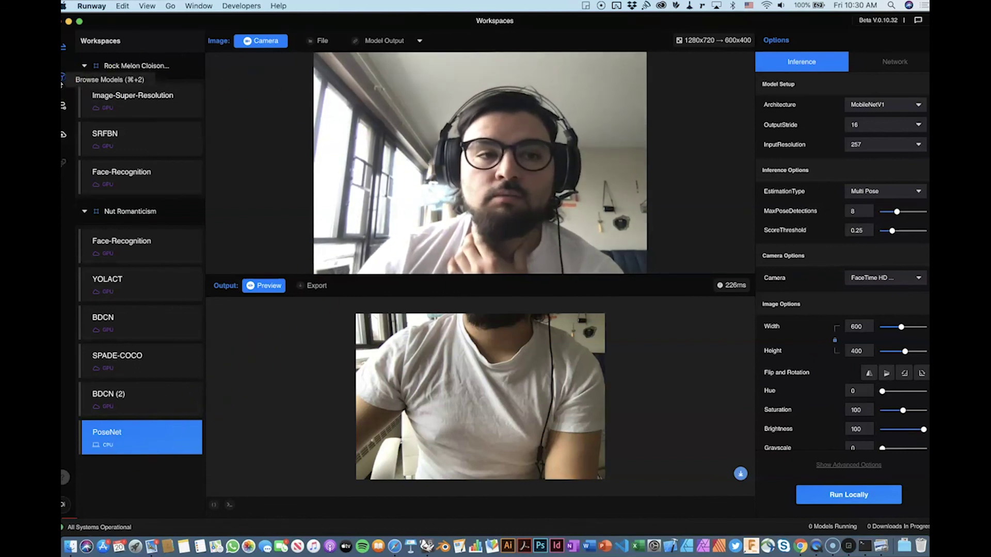
Add the PoseNet model from the Motion Capture category to the workspace with Camera input.
left_click(62, 77)
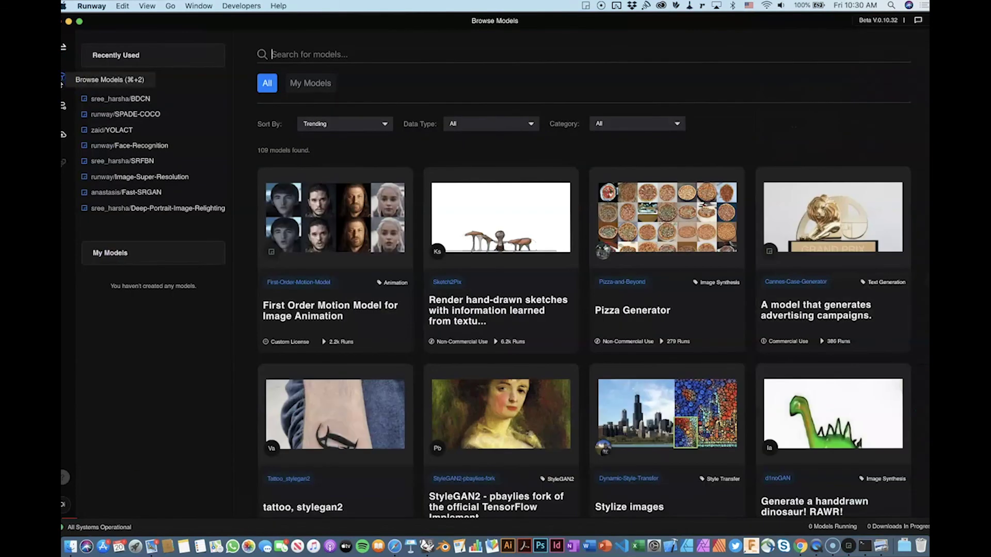
left_click(611, 124)
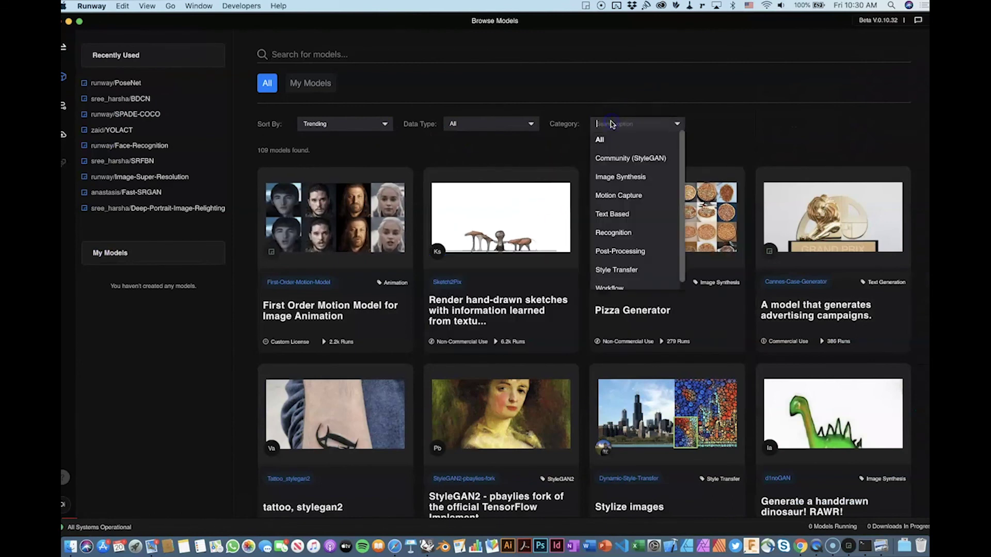
left_click(644, 199)
mouse_move(829, 261)
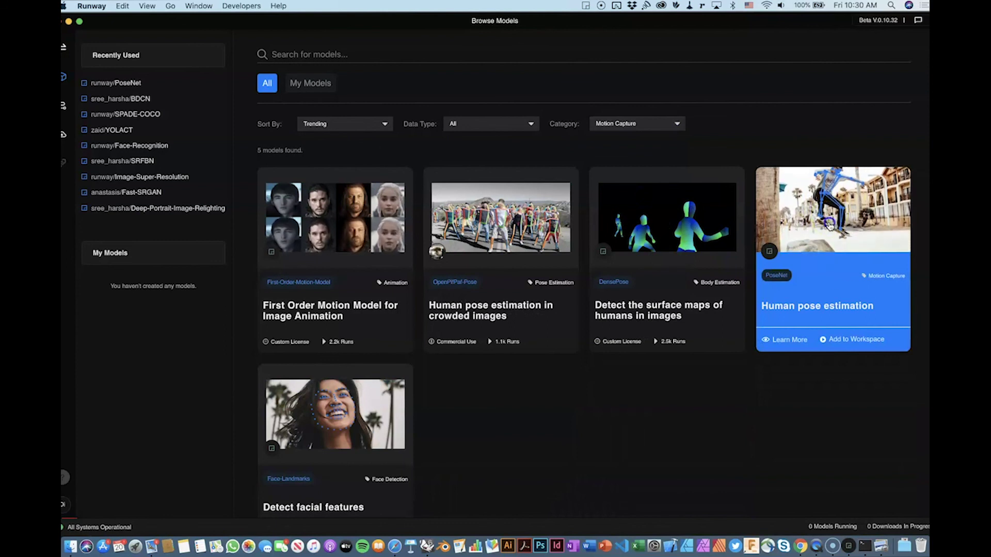
left_click(853, 339)
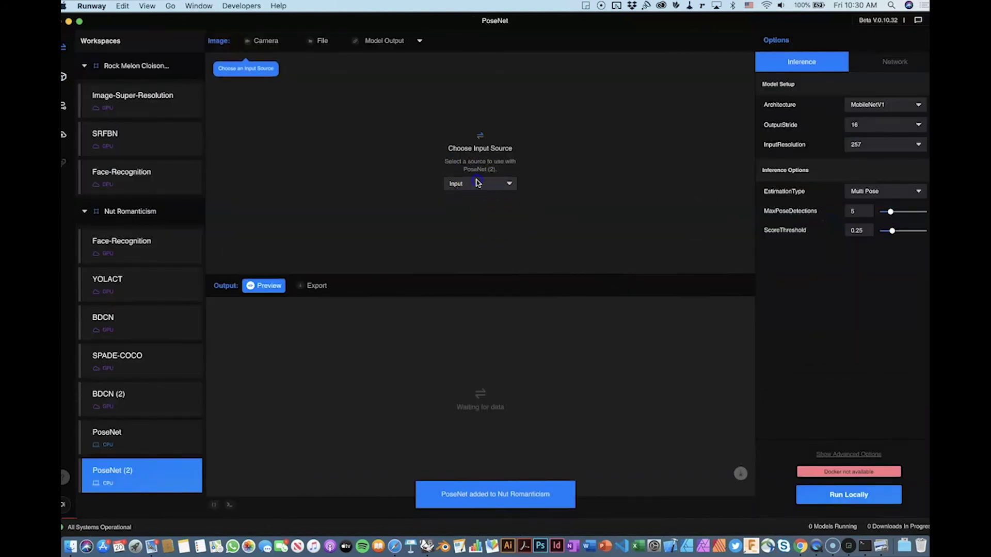
left_click(477, 200)
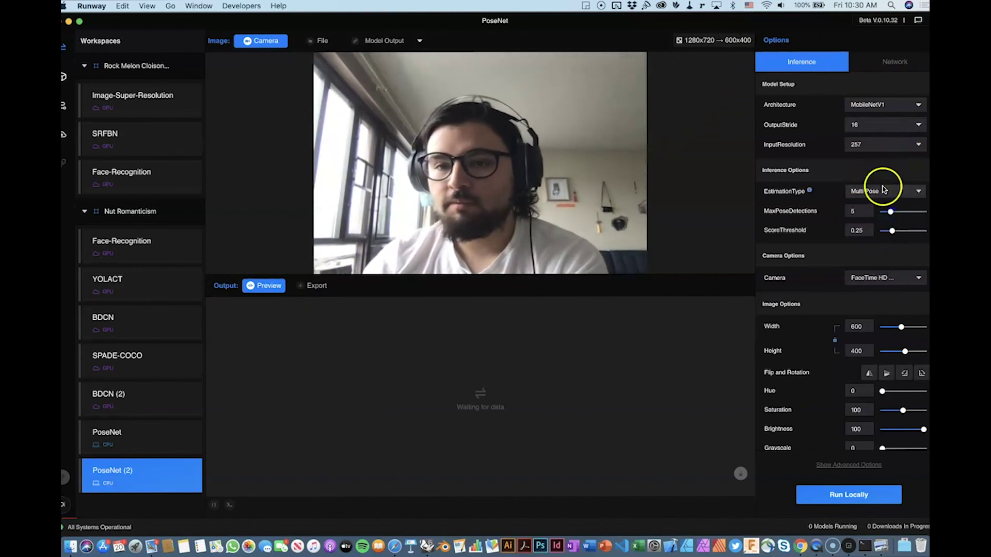
Set PoseNet's estimation type to Multi Pose.
left_click(883, 192)
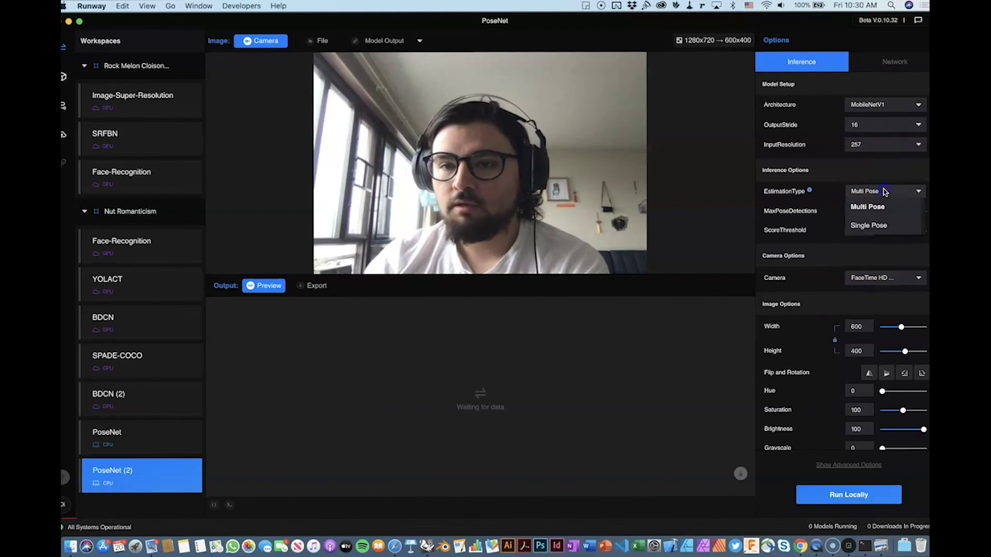
left_click(876, 230)
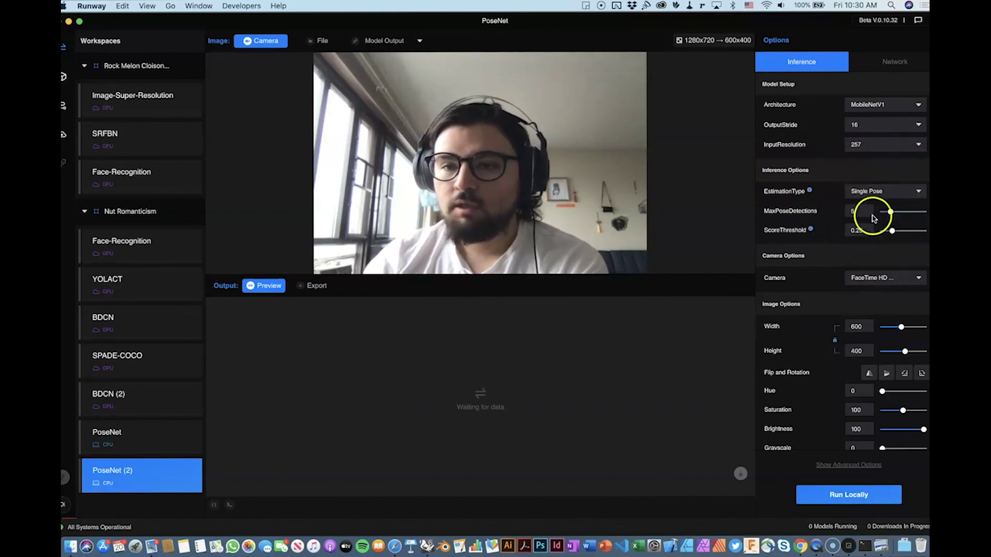
left_click(868, 192)
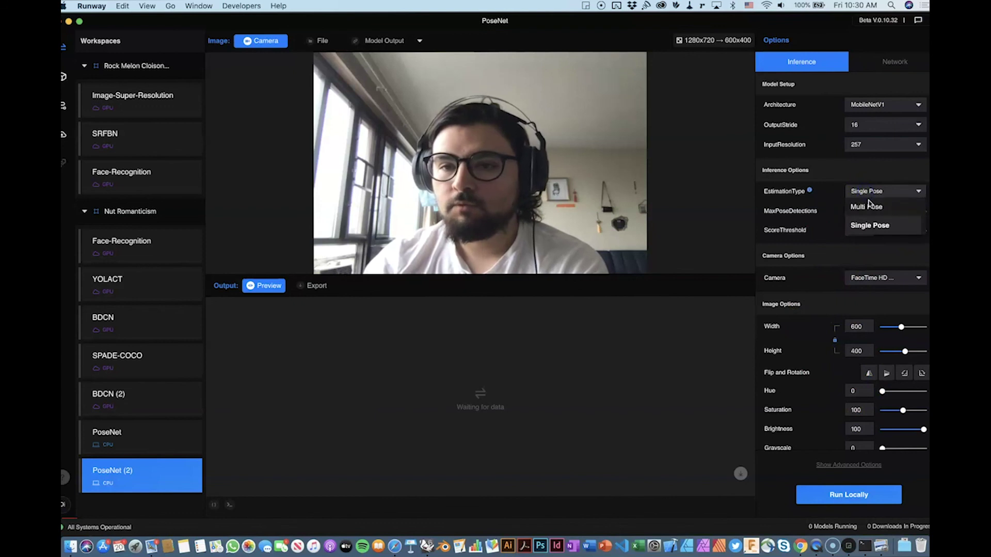
left_click(869, 206)
scroll(841, 385, "down", 2)
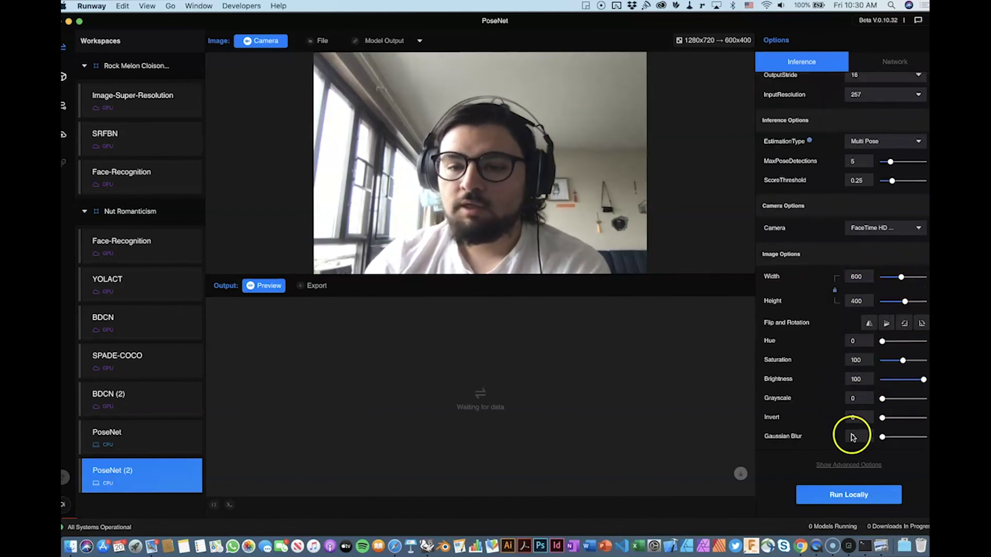
left_click(851, 495)
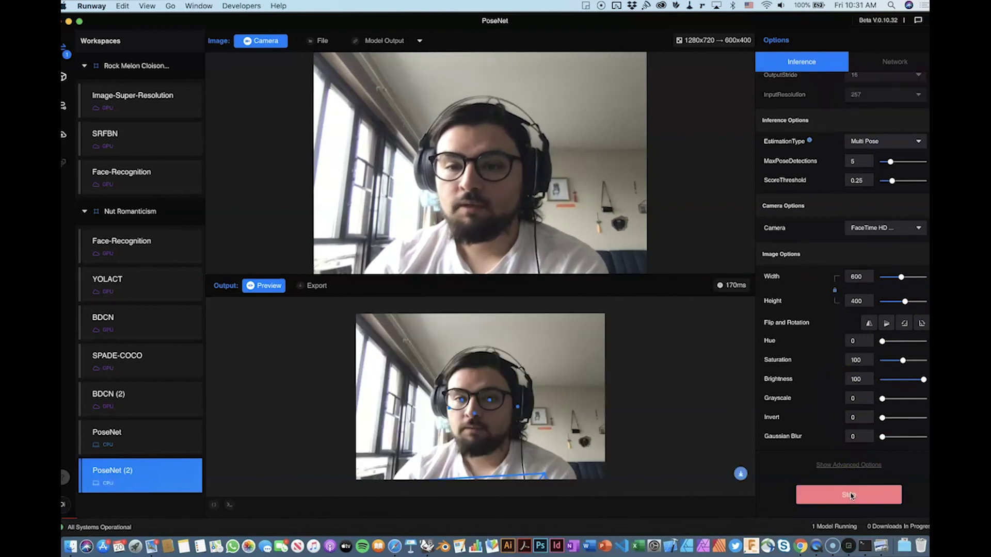
left_click(688, 410)
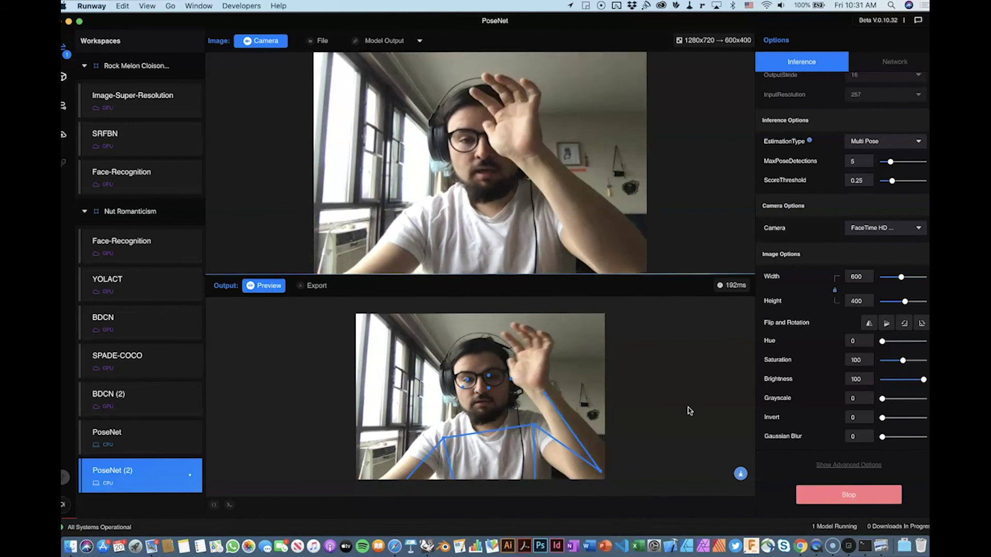
left_click(881, 61)
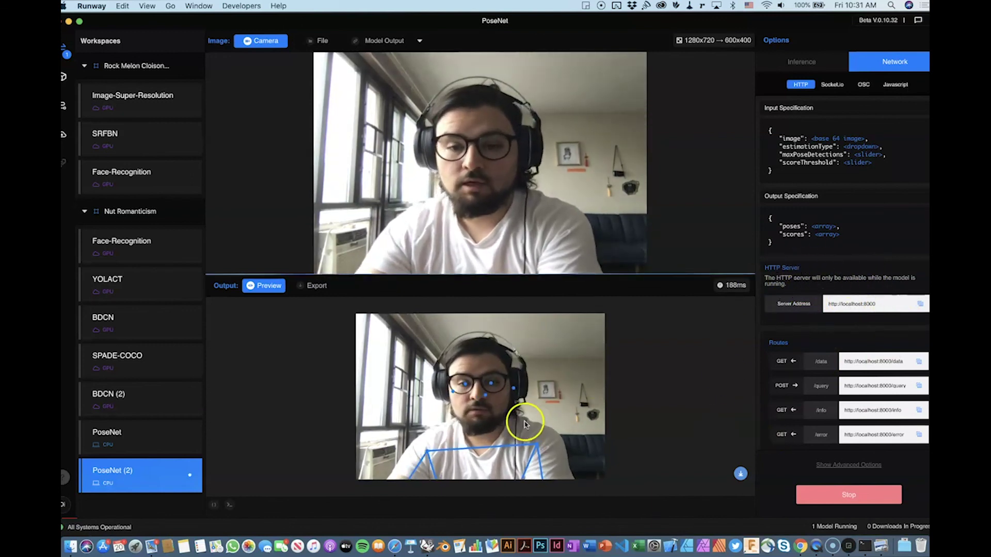
Switch the Runway component's Run toggle to True to start fetching data.
left_click(410, 521)
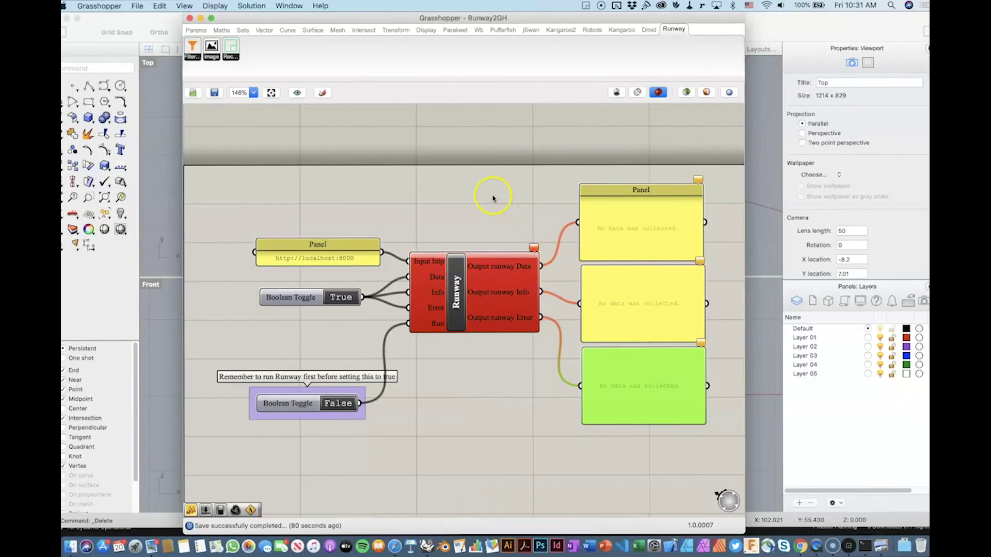
right_click_drag(493, 198, 470, 188)
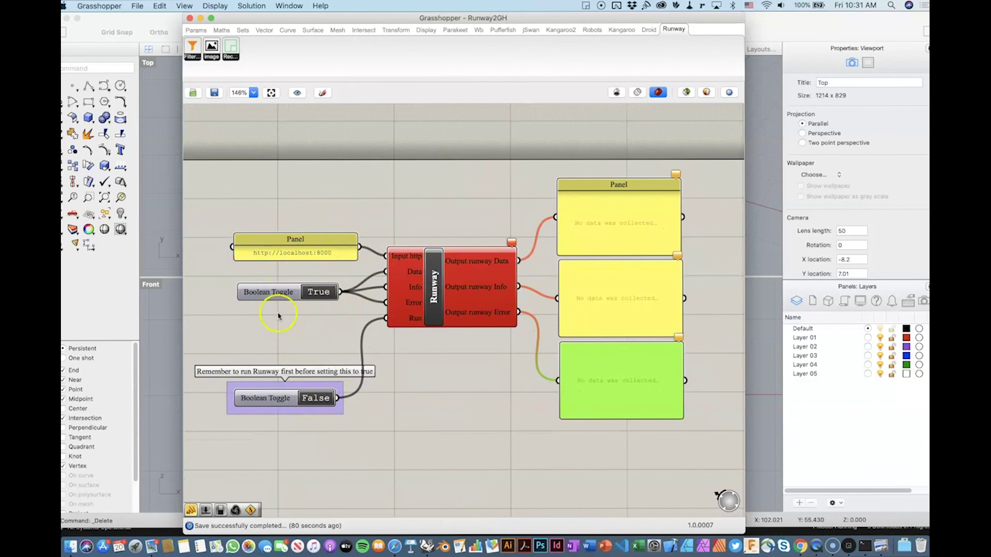
left_click(326, 401)
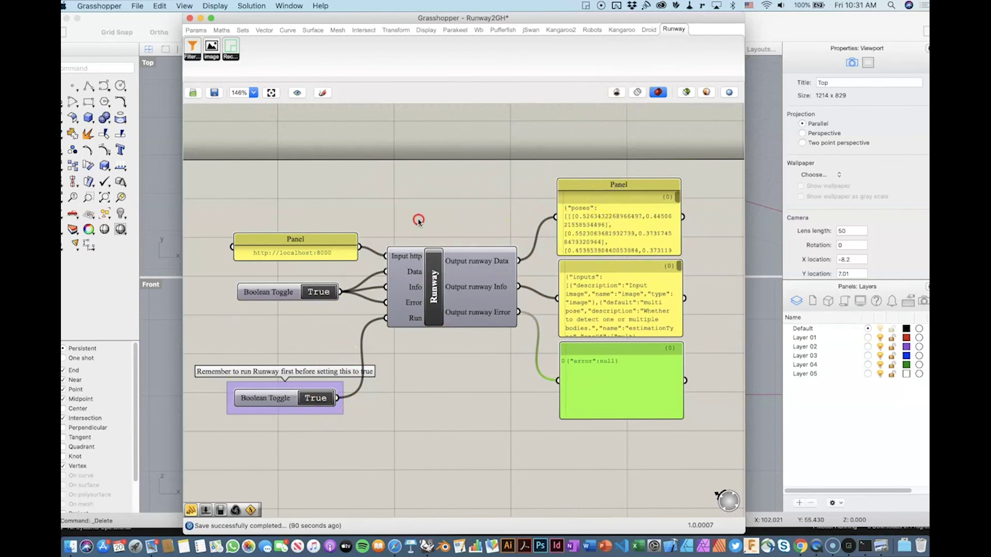
Zoom in on the panels showing live pose JSON, model info and {"error":null}.
scroll(567, 207, "down", 2)
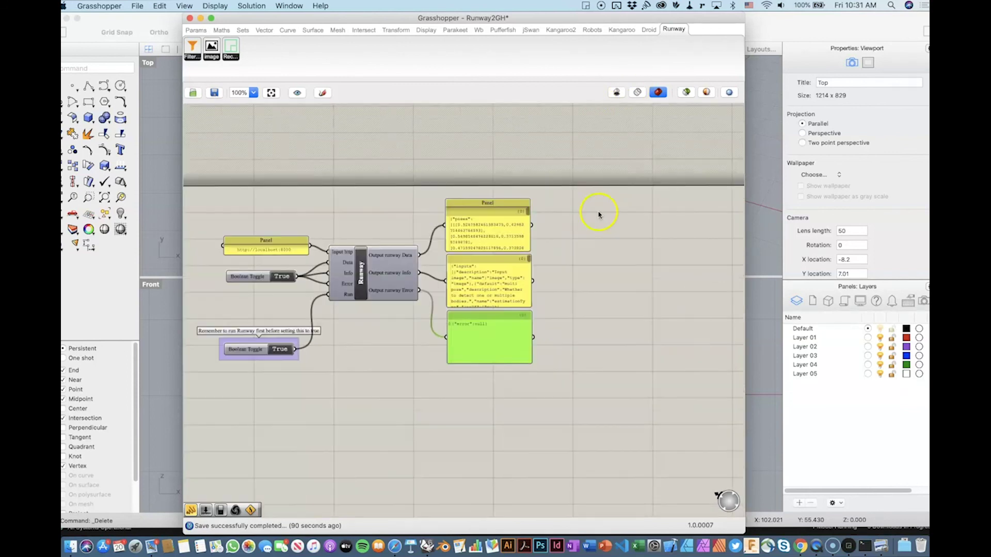
left_click(511, 216)
scroll(494, 239, "up", 5)
scroll(494, 239, "down", 5)
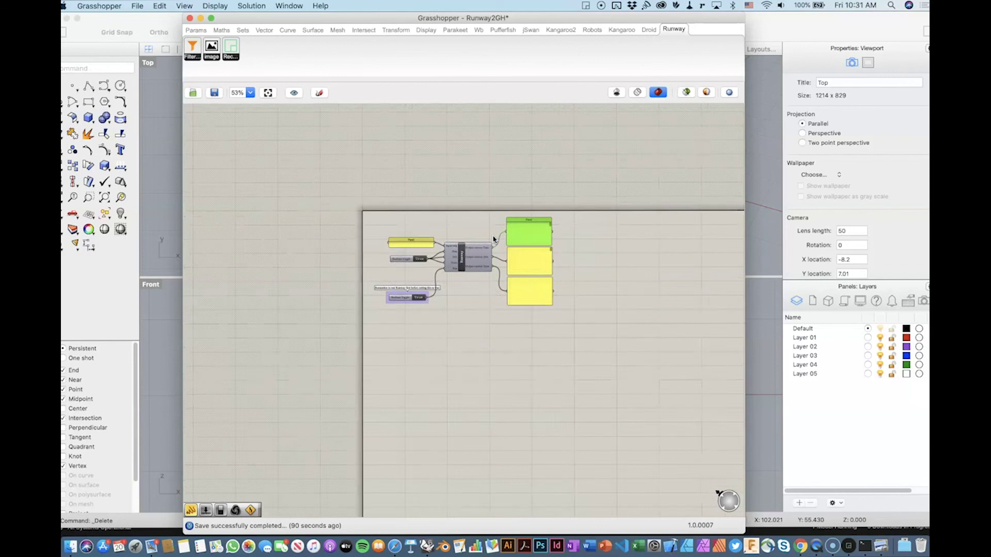
scroll(567, 238, "up", 5)
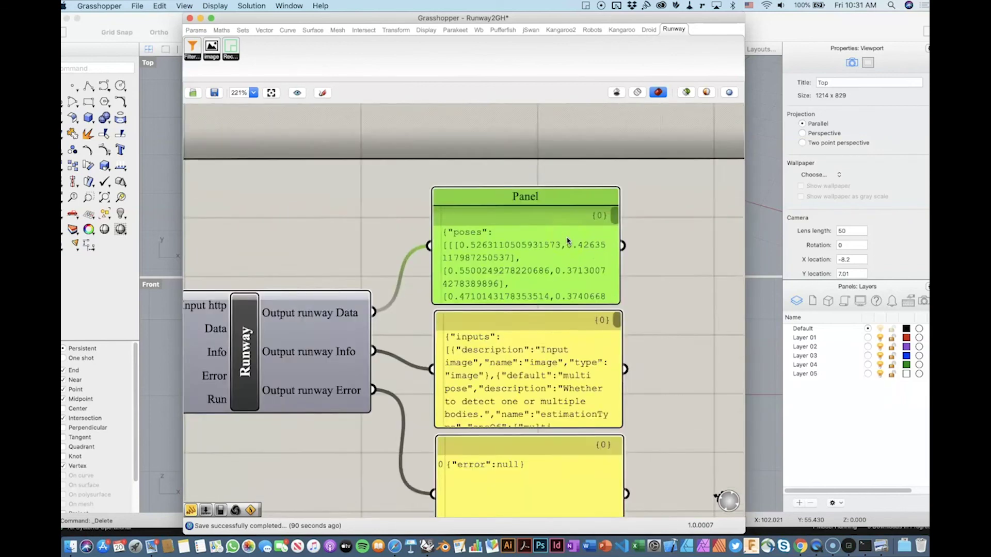
scroll(686, 248, "down", 3)
scroll(685, 248, "right", 2)
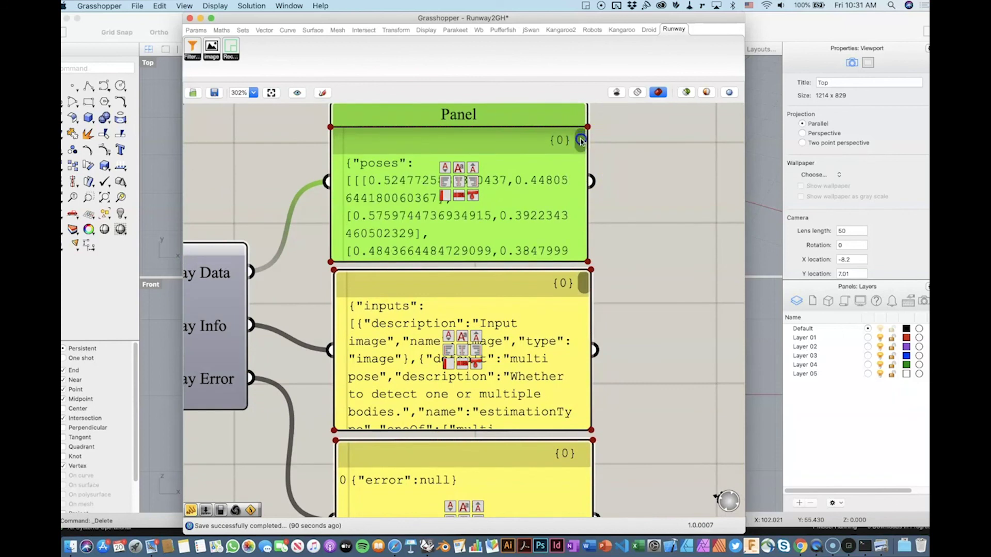
mouse_move(580, 140)
left_mouse_down()
mouse_move(582, 237)
mouse_move(591, 125)
left_mouse_up()
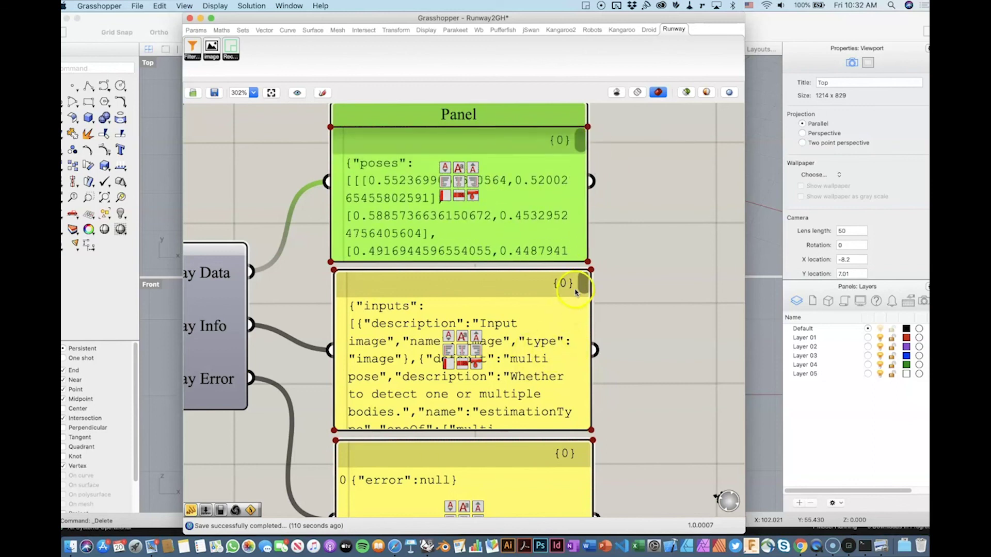
left_click_drag(585, 284, 589, 370)
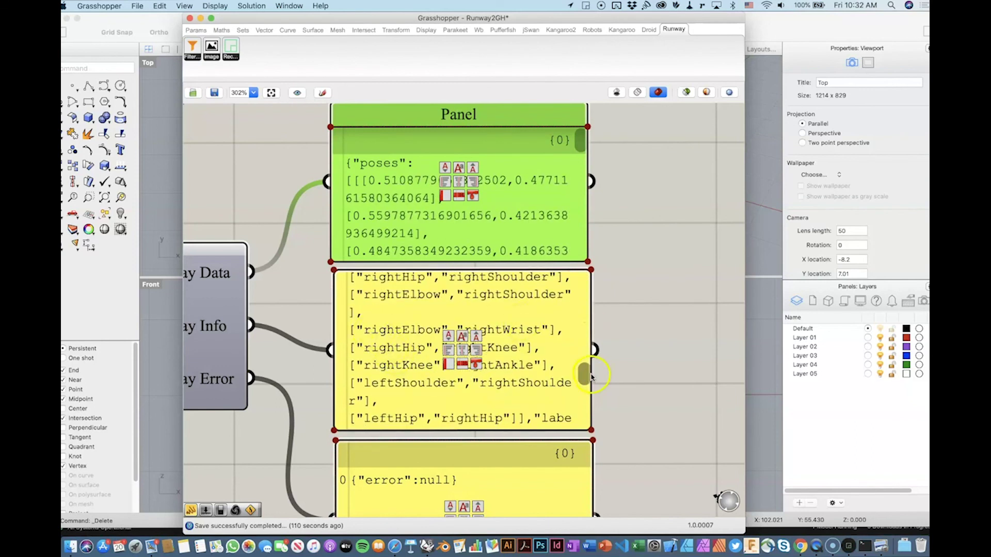
mouse_move(585, 377)
left_mouse_down()
mouse_move(590, 330)
mouse_move(597, 388)
left_mouse_up()
scroll(659, 277, "down", 5)
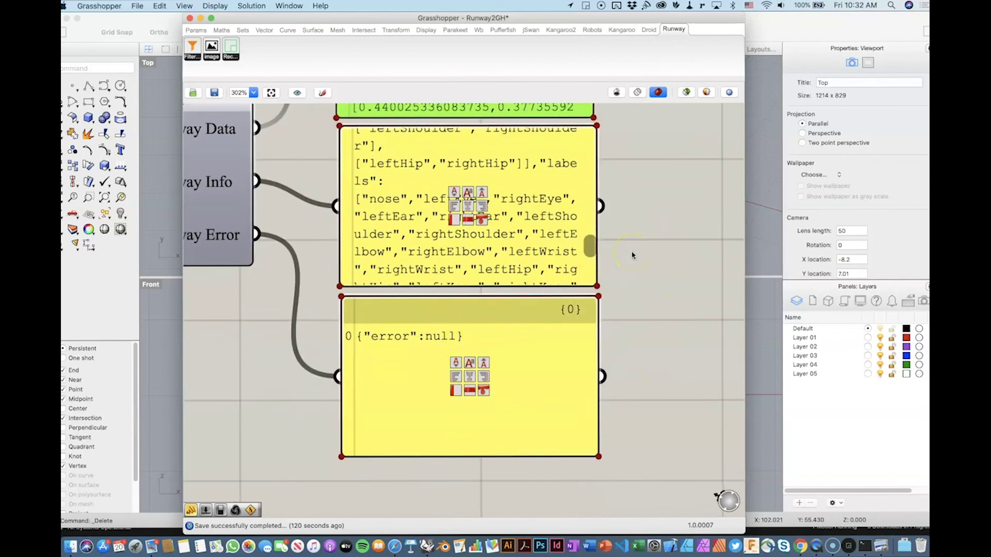
scroll(633, 255, "up", 5)
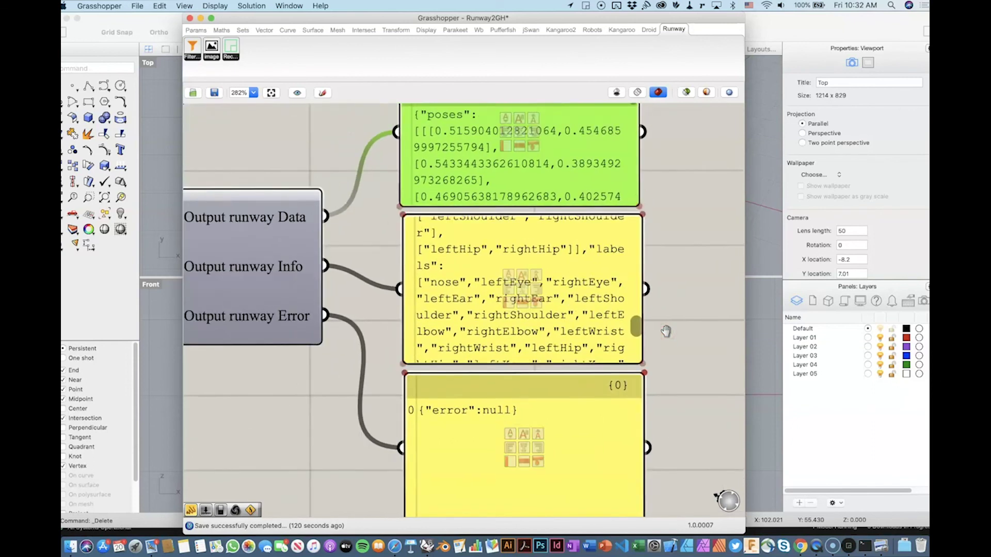
scroll(619, 339, "up", 5)
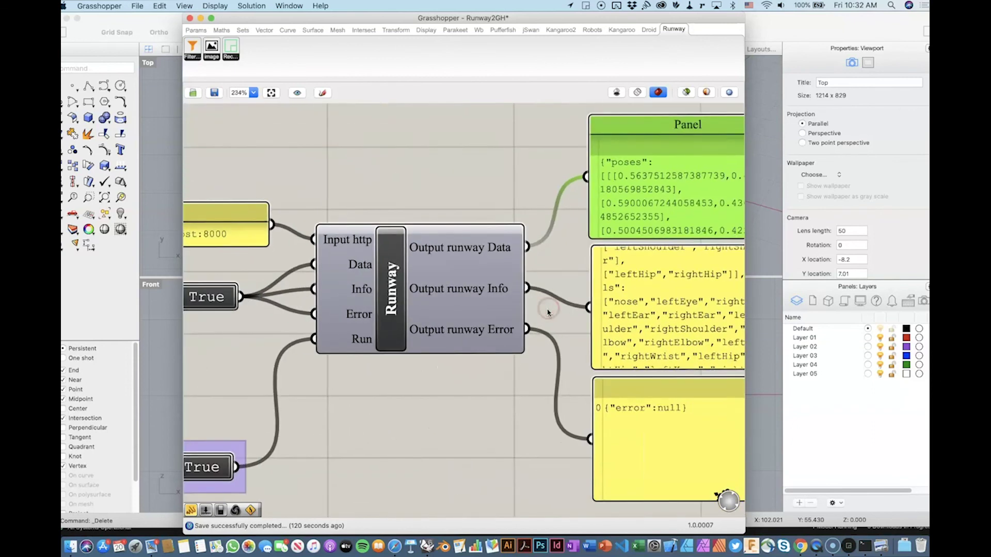
scroll(548, 313, "up", 2)
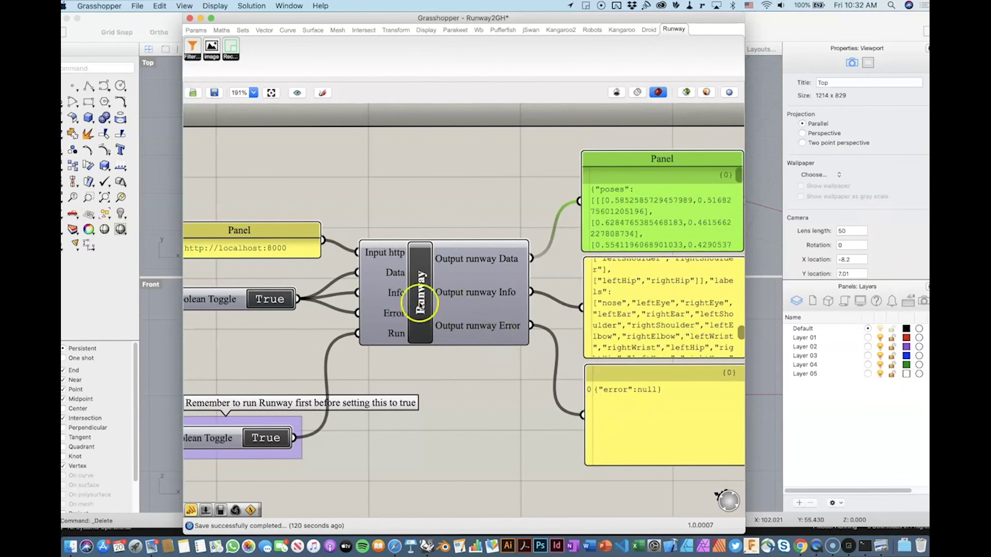
scroll(443, 308, "left", 2)
scroll(493, 396, "up", 1)
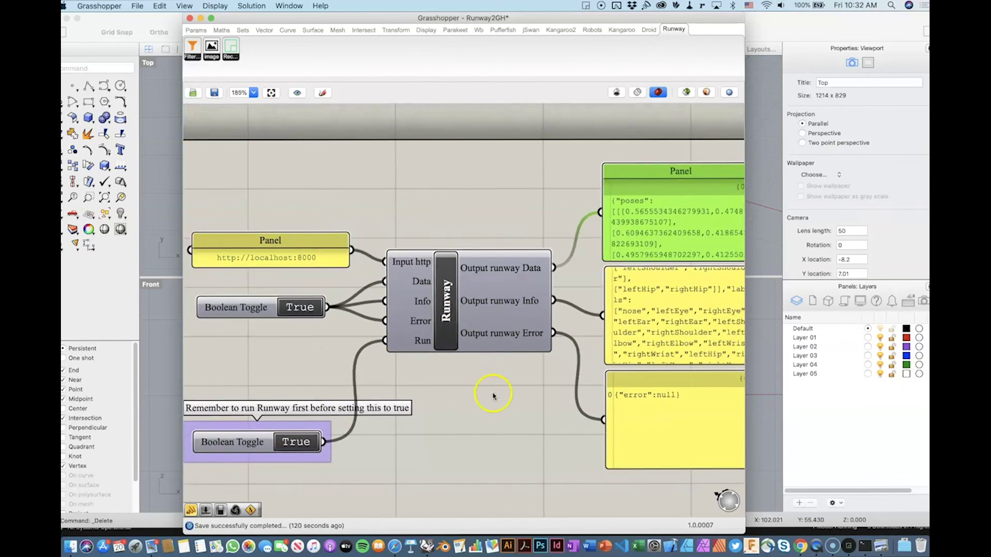
scroll(493, 396, "up", 1)
scroll(523, 406, "right", 2)
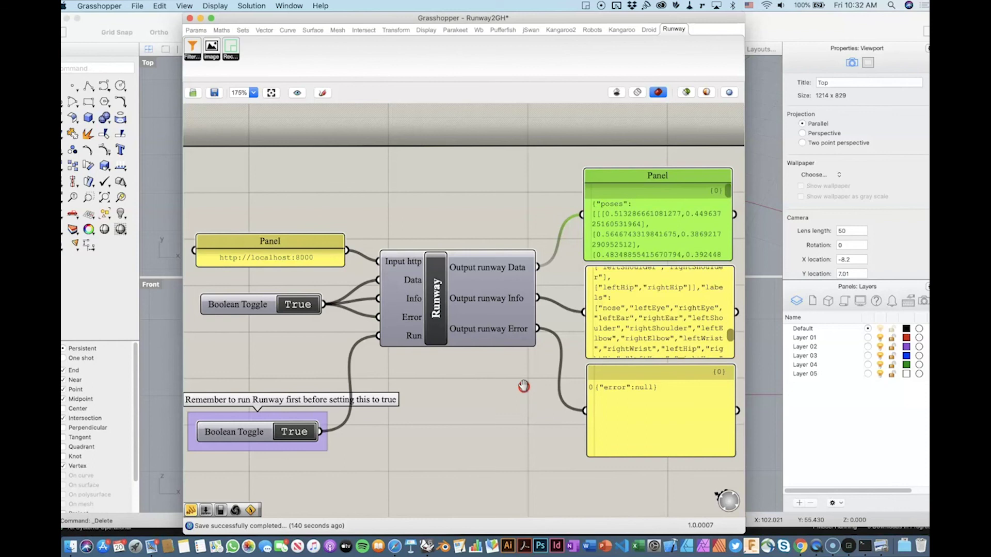
scroll(524, 386, "down", 3)
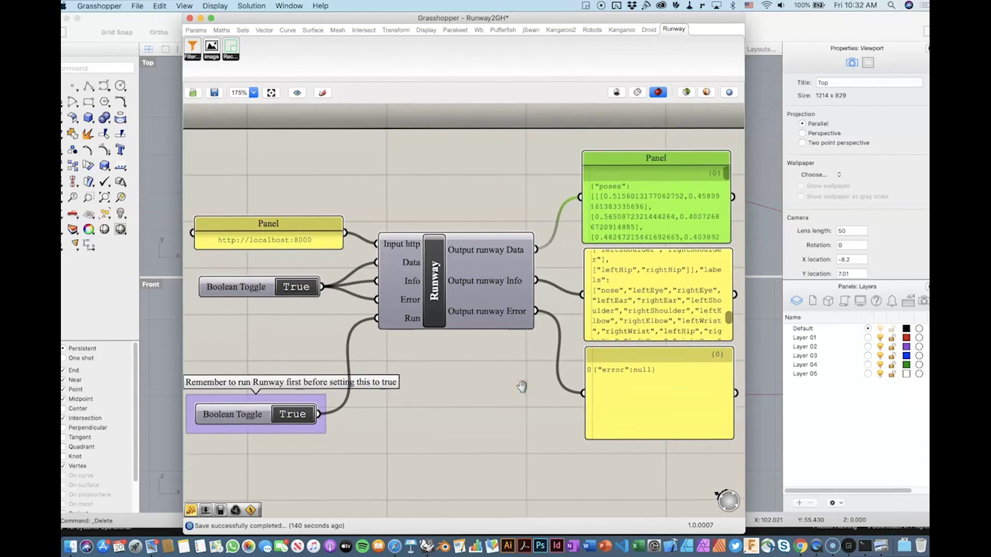